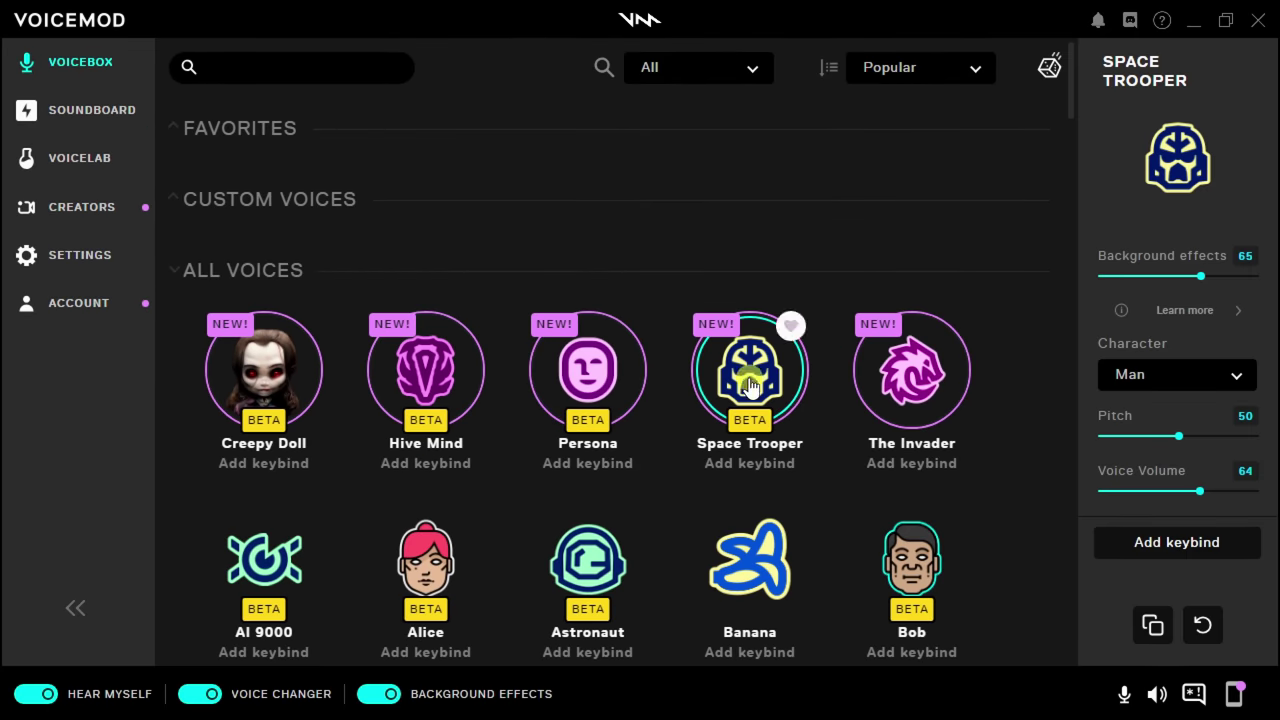
# Step: Find The Narrator in the Voicebox grid and make it the active voice instead of Space Trooper
pyautogui.scroll(-2, 1142, 483)
pyautogui.scroll(-20, 880, 372)
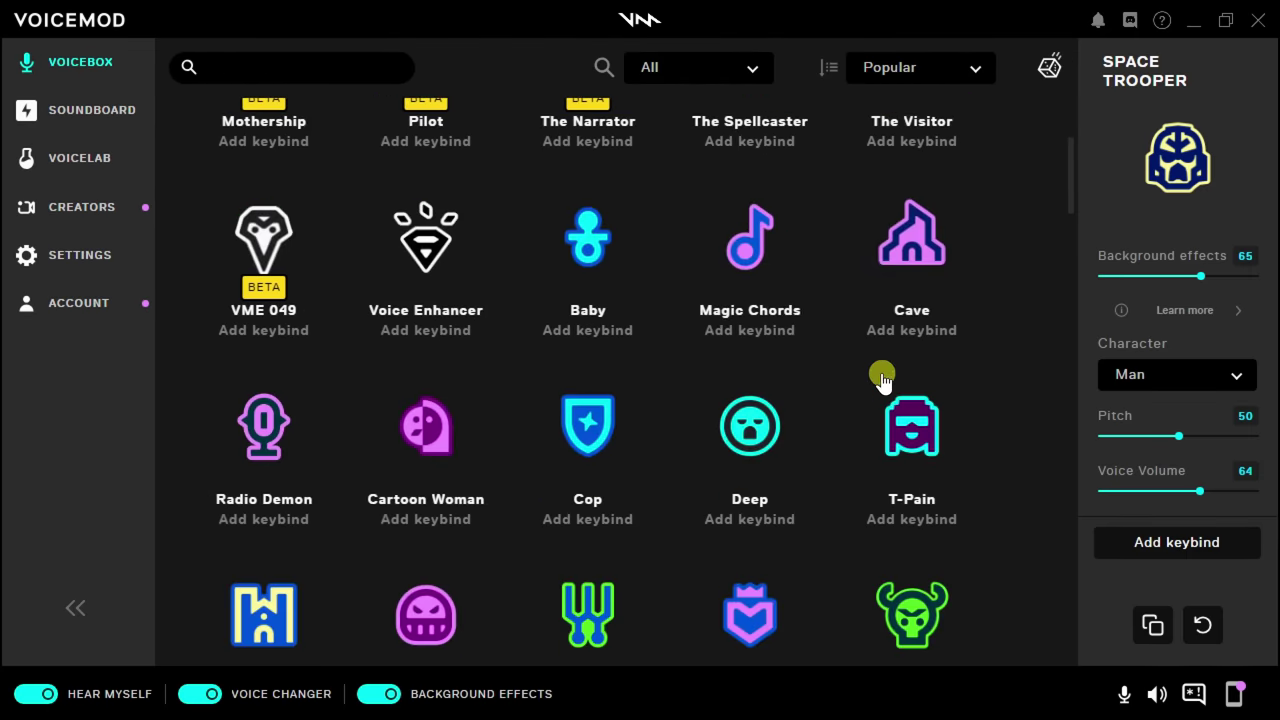
pyautogui.scroll(-15, 868, 370)
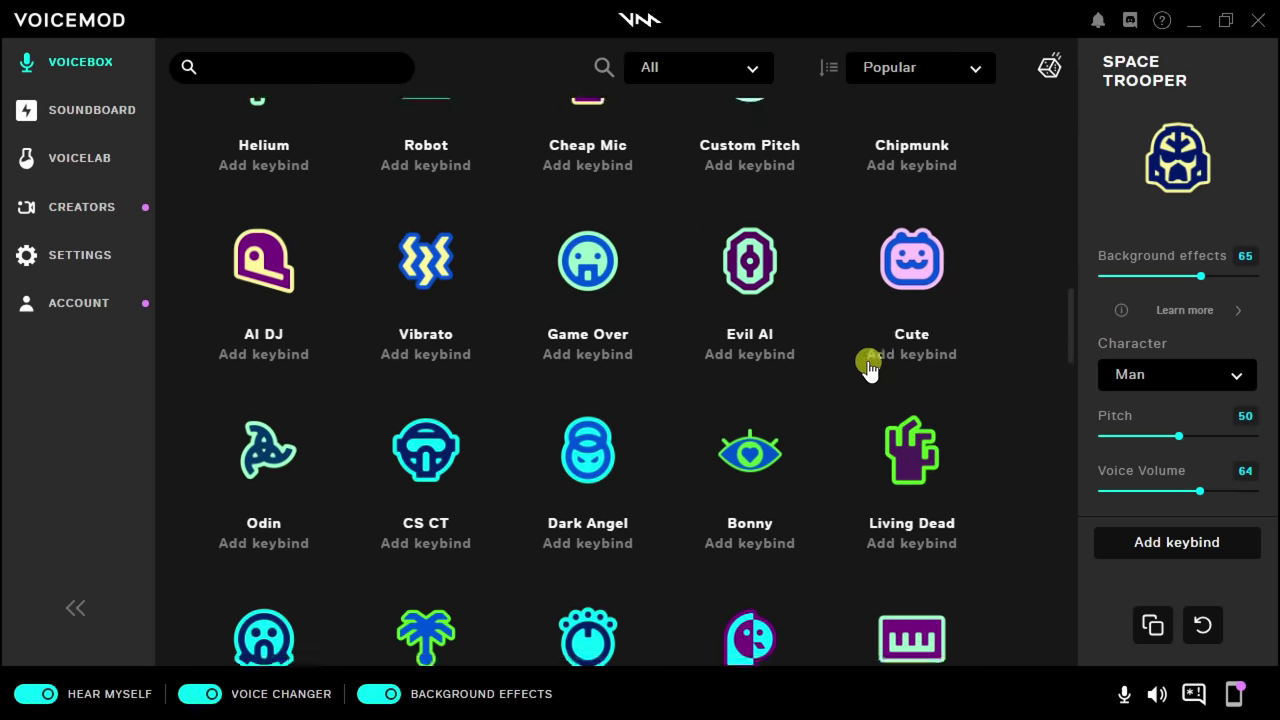
pyautogui.scroll(20, 868, 370)
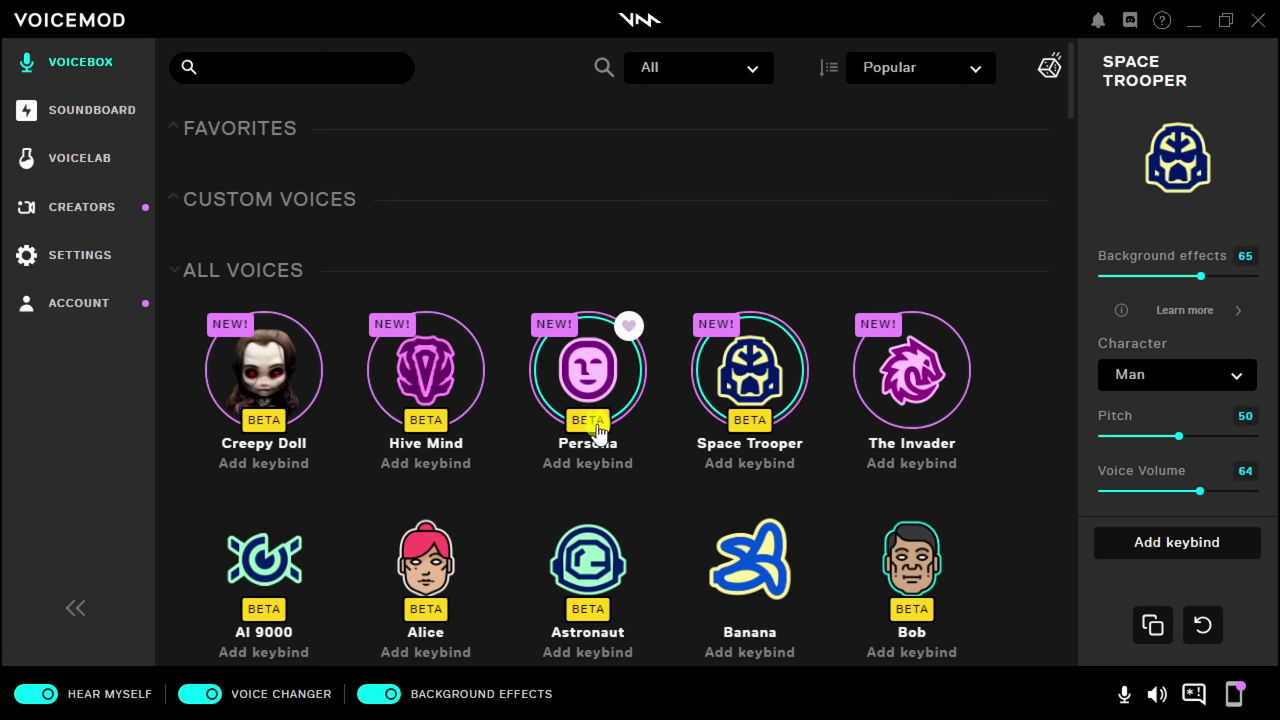
pyautogui.scroll(-4, 674, 397)
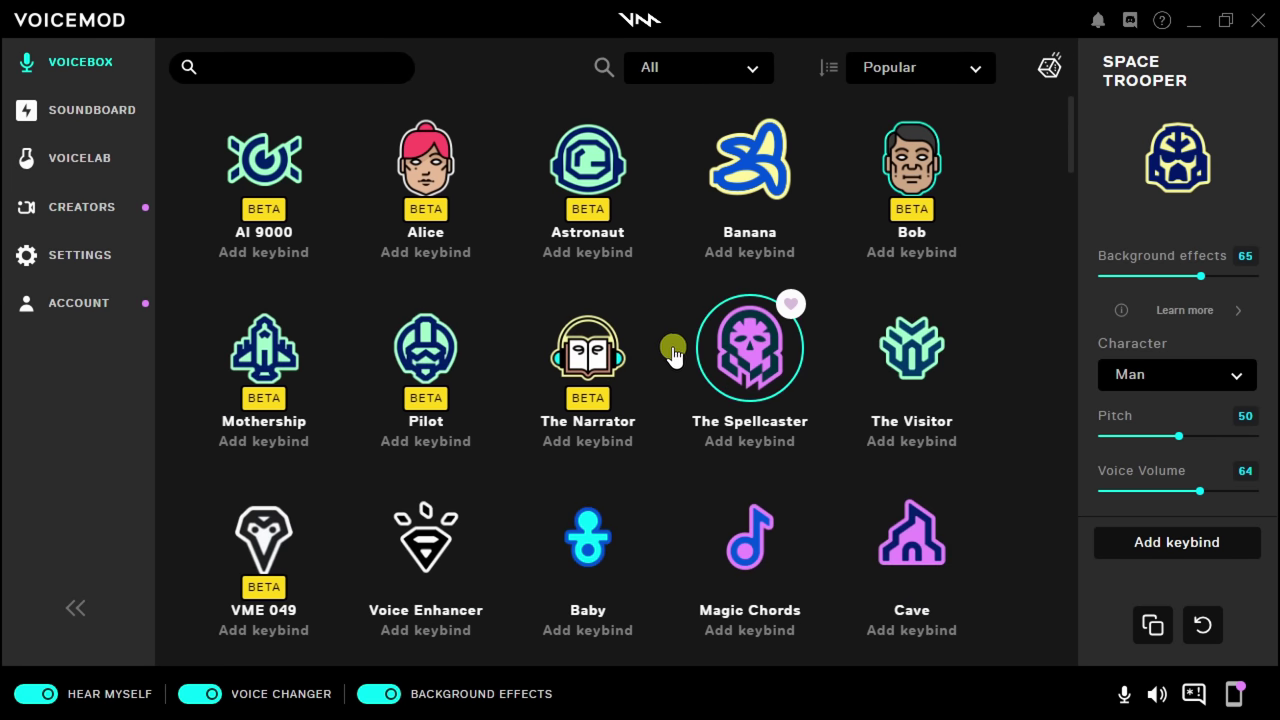
pyautogui.click(567, 357)
pyautogui.scroll(-1, 567, 360)
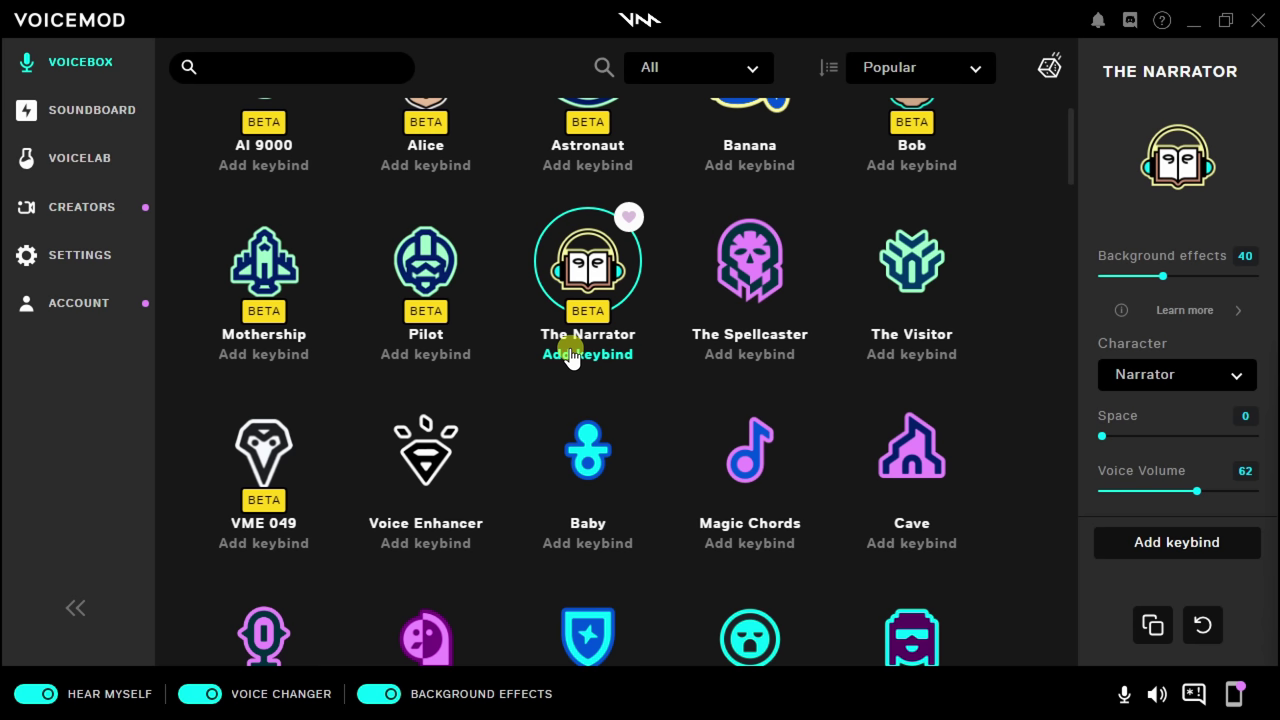
# Step: Try the Pilot voice and its Character list, keeping Michael, then make Alice the active voice
pyautogui.click(432, 266)
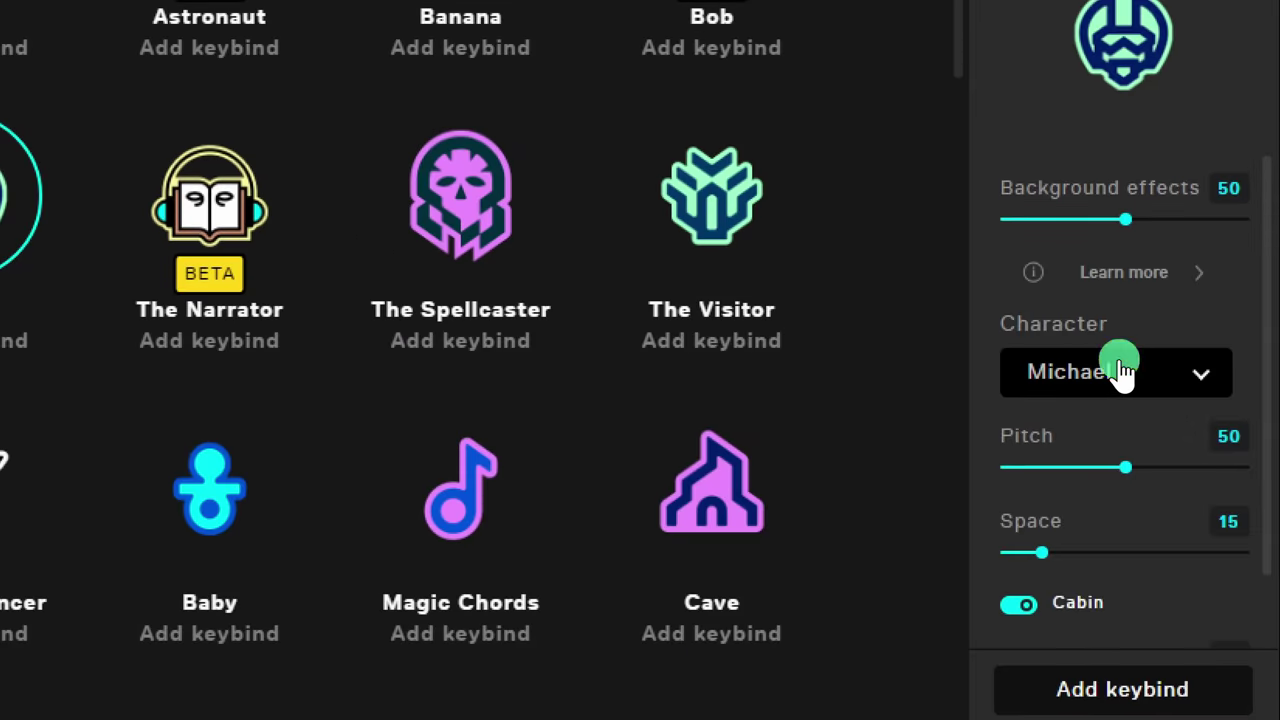
pyautogui.click(1178, 374)
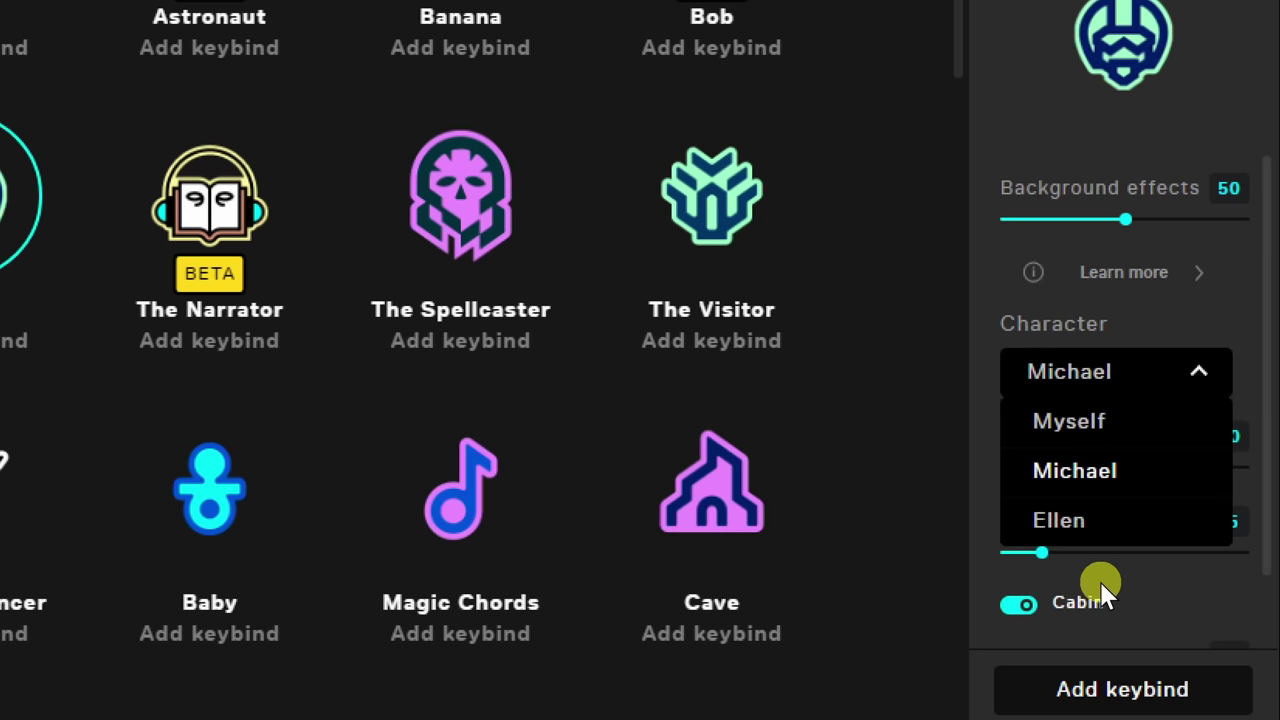
pyautogui.click(985, 378)
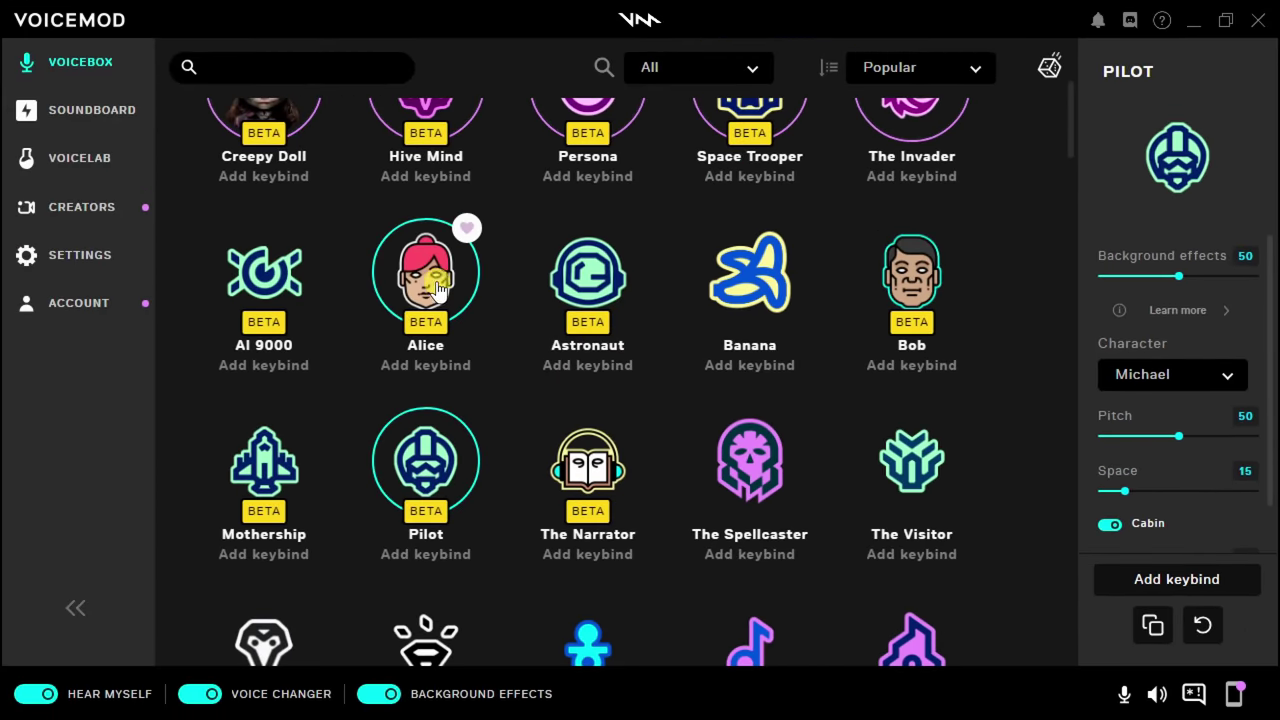
pyautogui.click(437, 288)
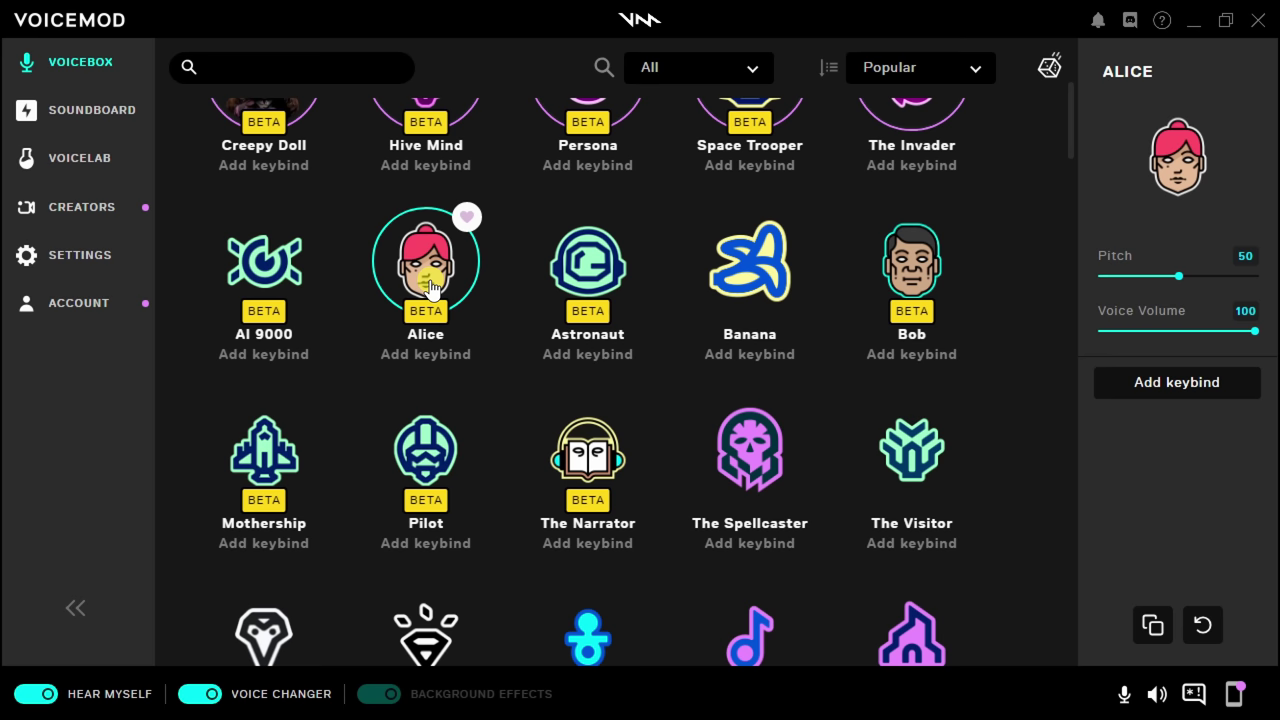
pyautogui.scroll(3, 1006, 300)
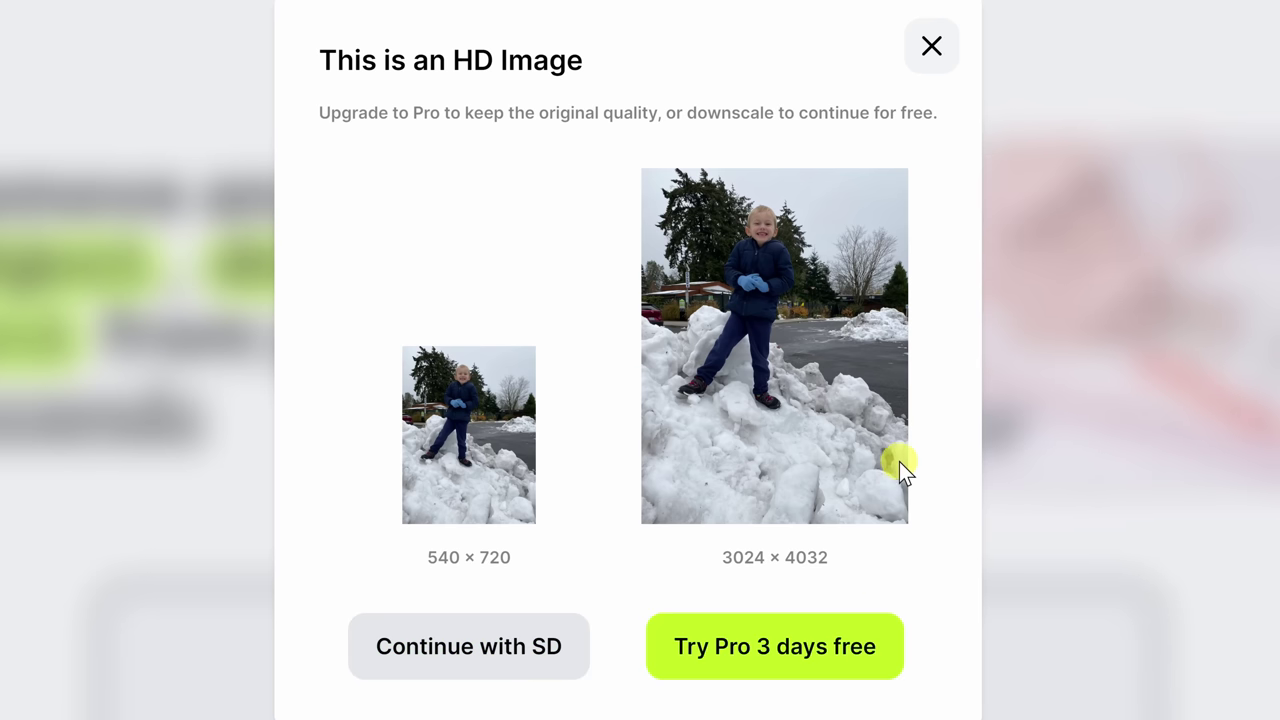
# Step: Continue with the free SD 540 × 720 version of the snow photo
pyautogui.click(465, 648)
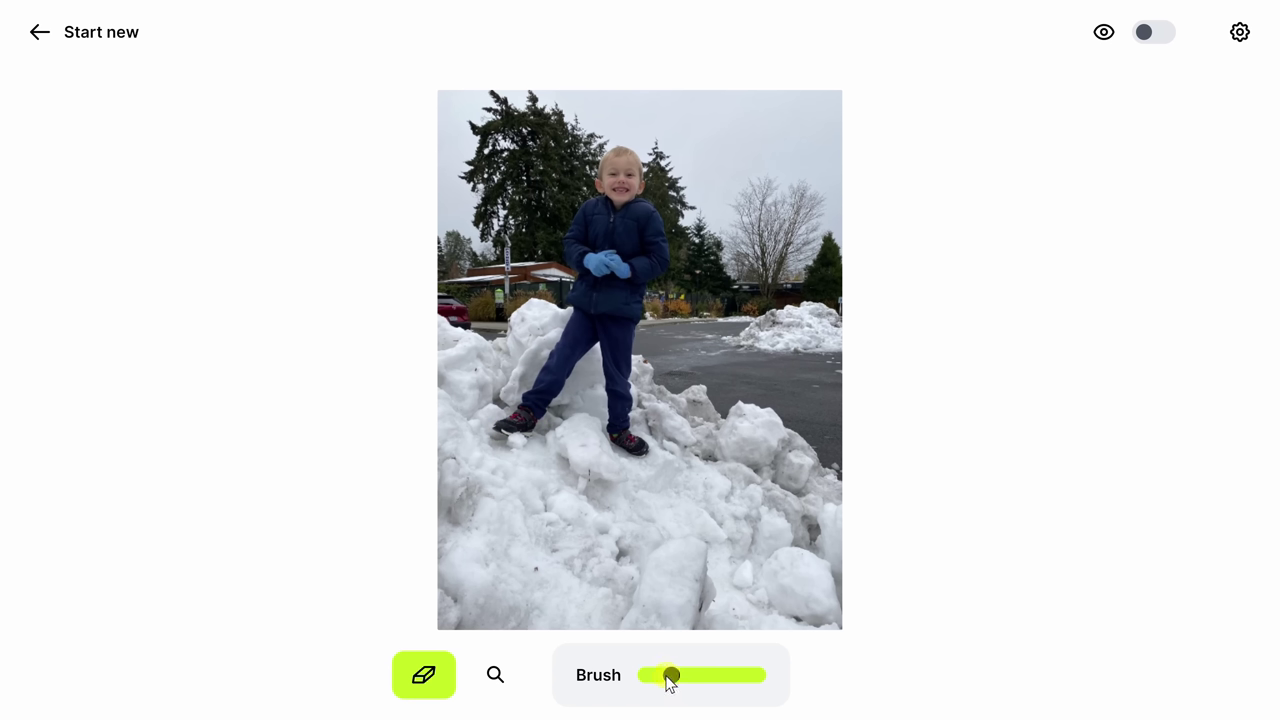
# Step: Brush the boy out of the snow photo and toggle compare to check against the original
pyautogui.moveTo(509, 423)
pyautogui.mouseDown()
pyautogui.moveTo(593, 325)
pyautogui.moveTo(626, 445)
pyautogui.moveTo(623, 271)
pyautogui.moveTo(645, 225)
pyautogui.moveTo(614, 149)
pyautogui.moveTo(588, 300)
pyautogui.moveTo(616, 307)
pyautogui.mouseUp()
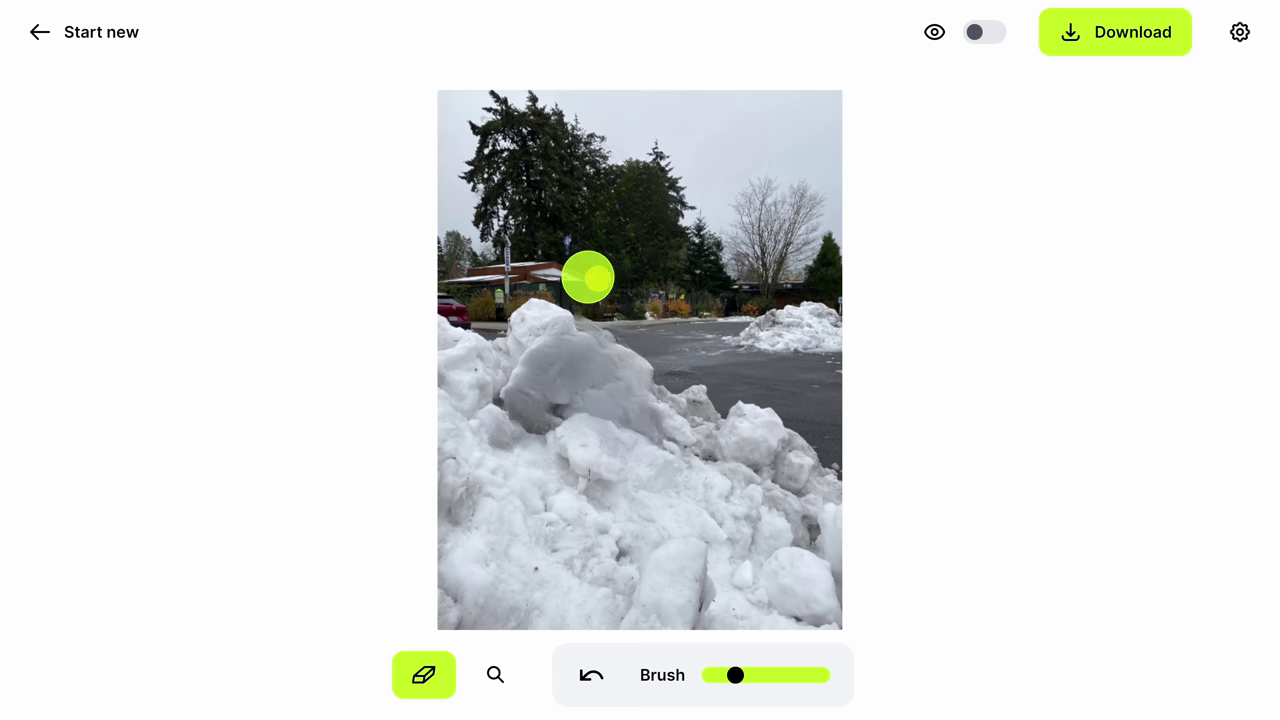
pyautogui.click(986, 36)
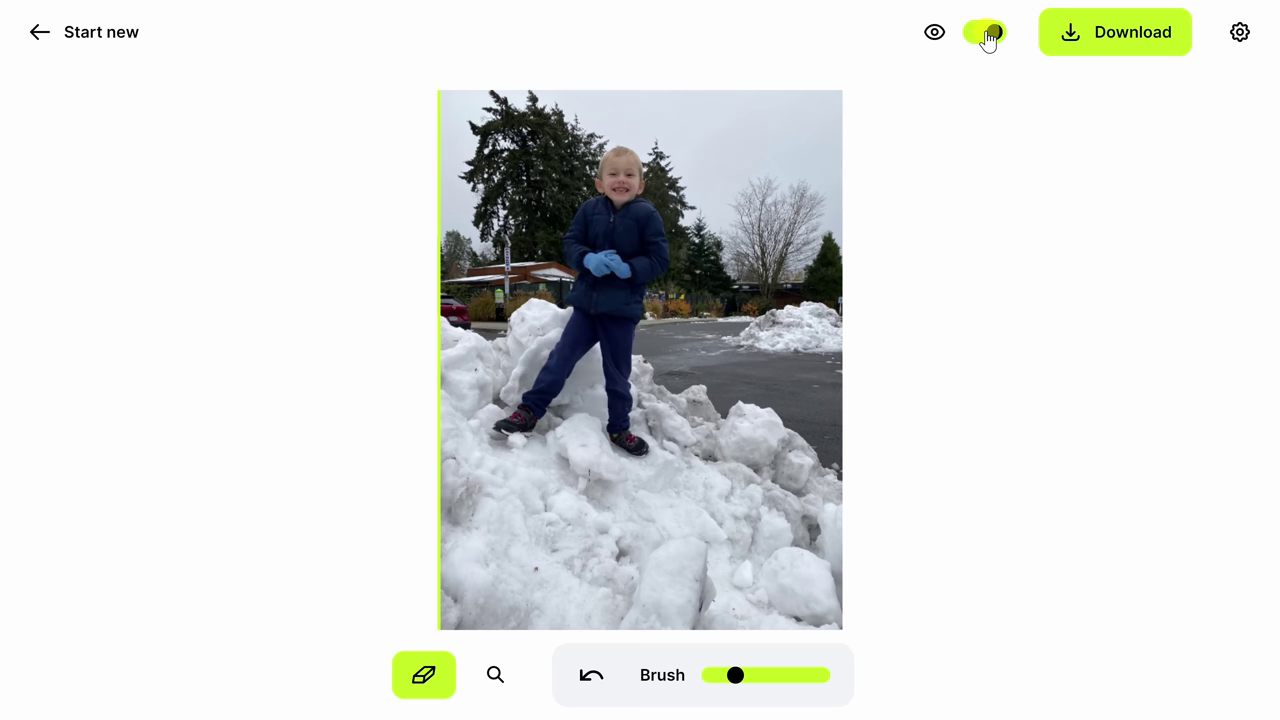
pyautogui.click(988, 36)
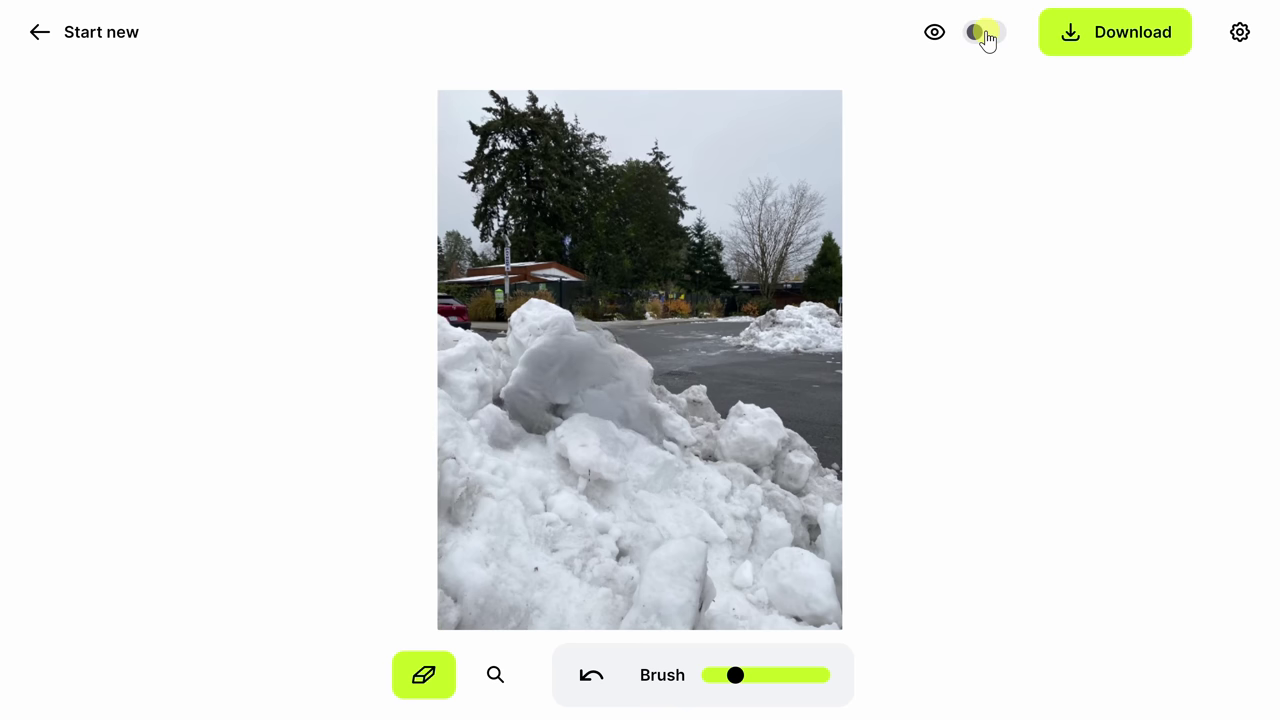
pyautogui.click(986, 36)
pyautogui.click(986, 36)
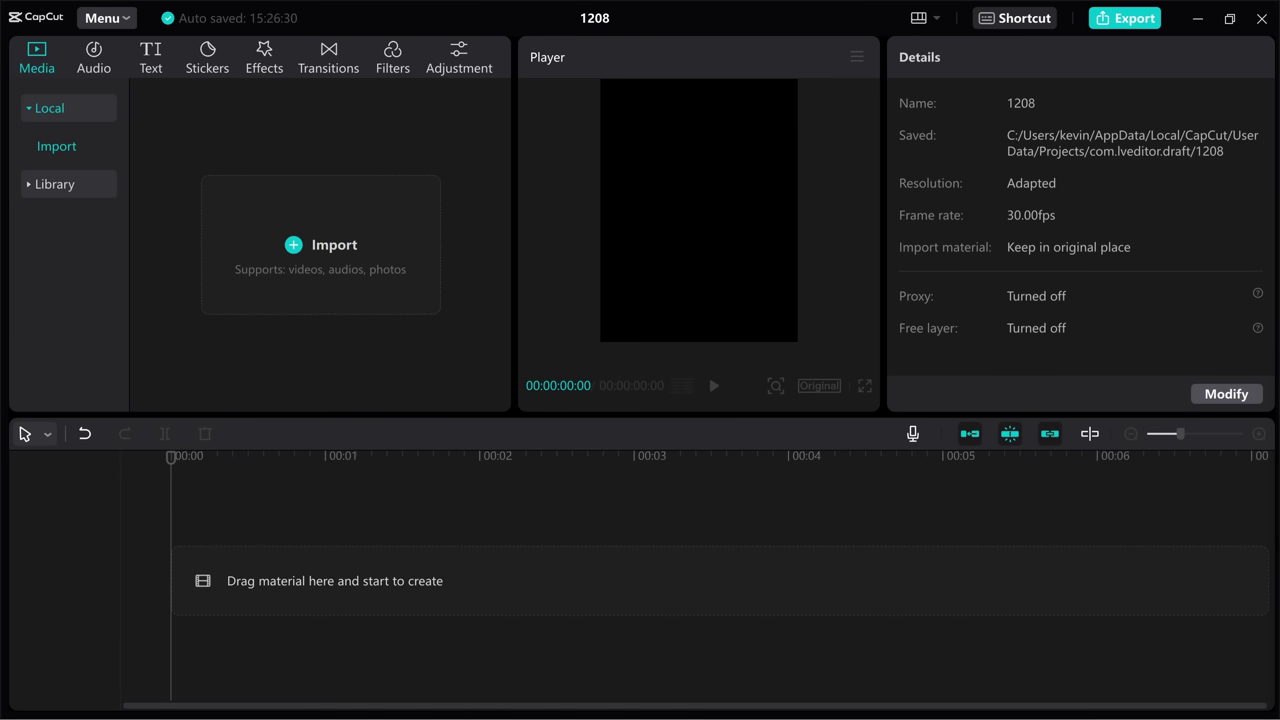
pyautogui.moveTo(719, 302); pyautogui.dragTo(351, 277)
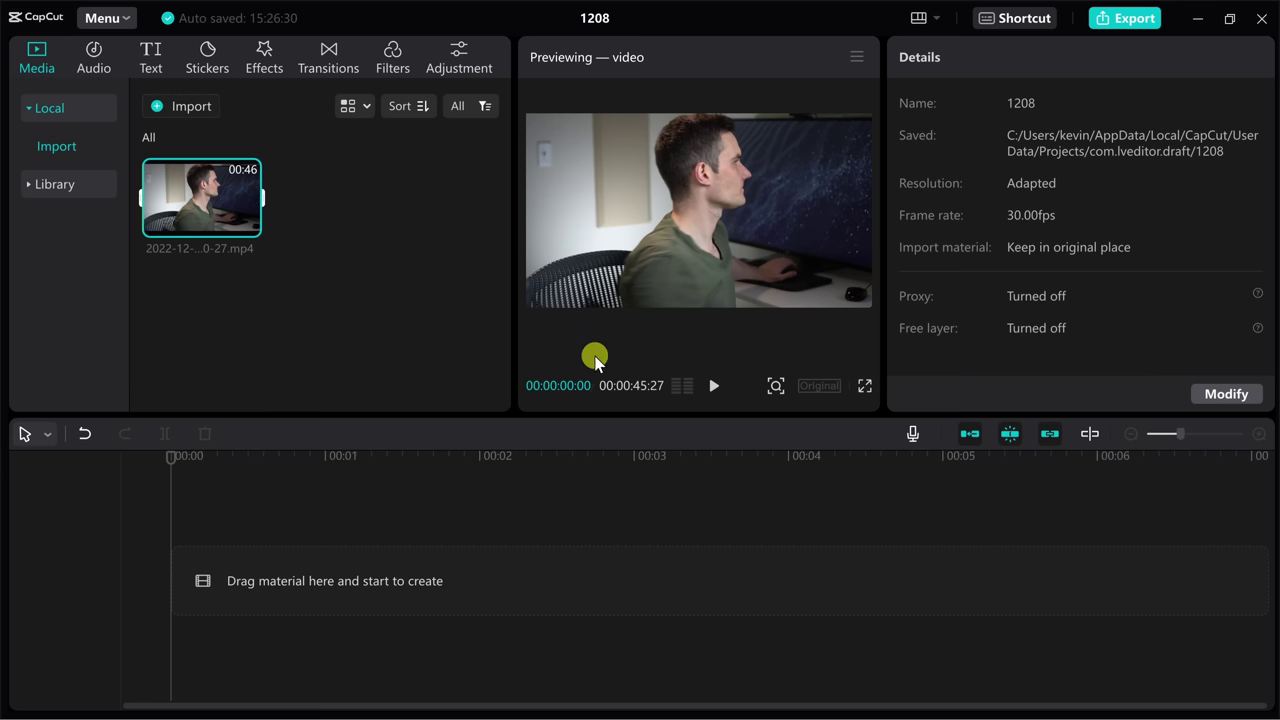
pyautogui.moveTo(201, 190); pyautogui.dragTo(208, 580)
pyautogui.click(305, 458)
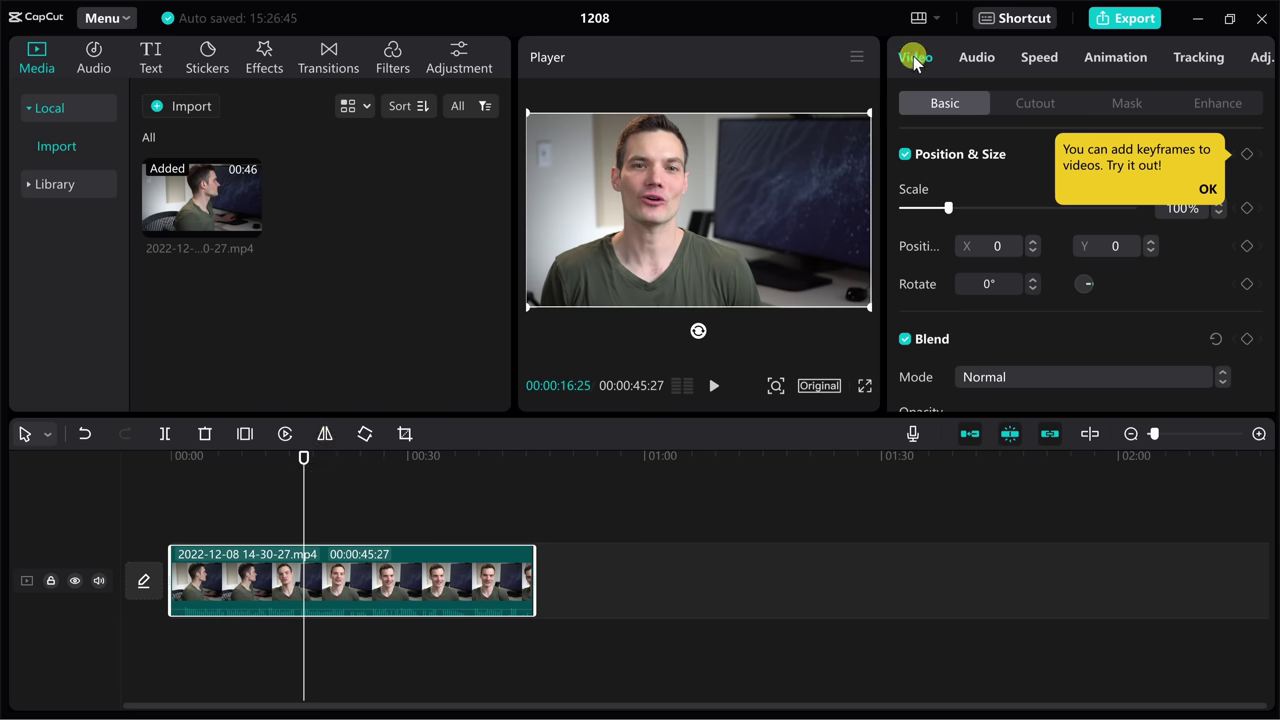
# Step: Apply Auto cutout to the presenter clip and import Office Background 10.jpg into the media bin
pyautogui.click(1030, 103)
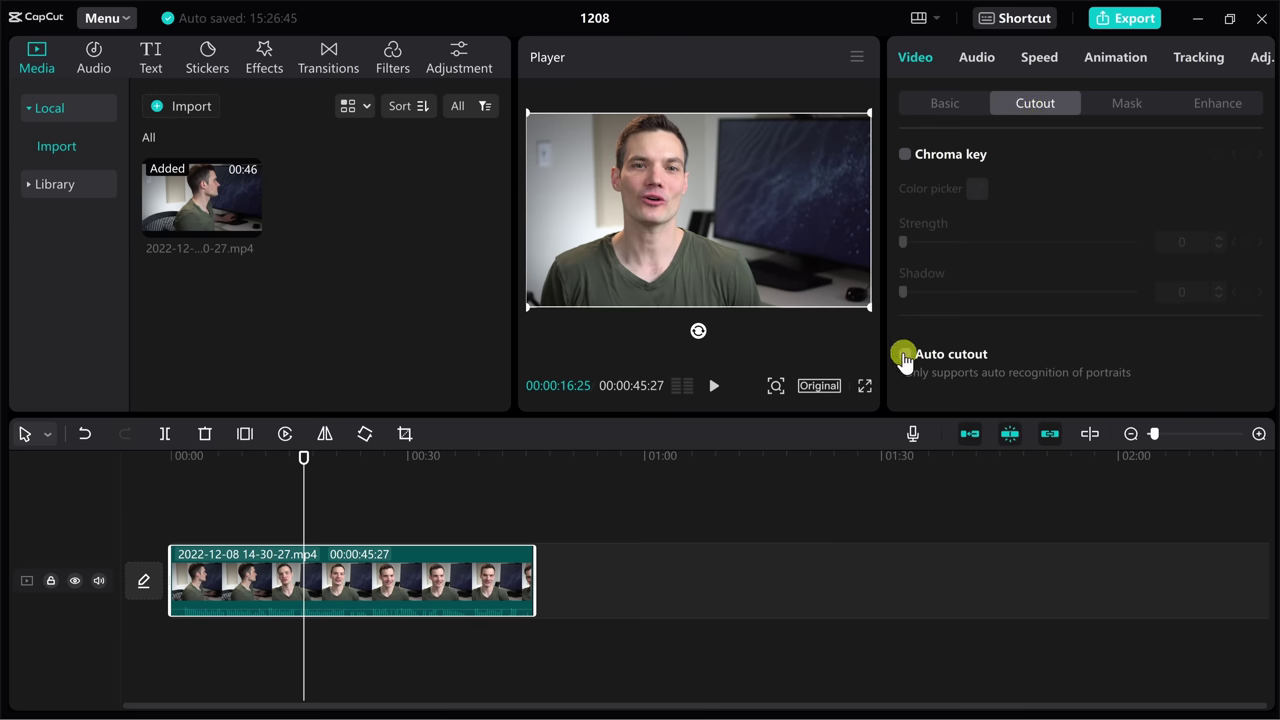
pyautogui.click(904, 355)
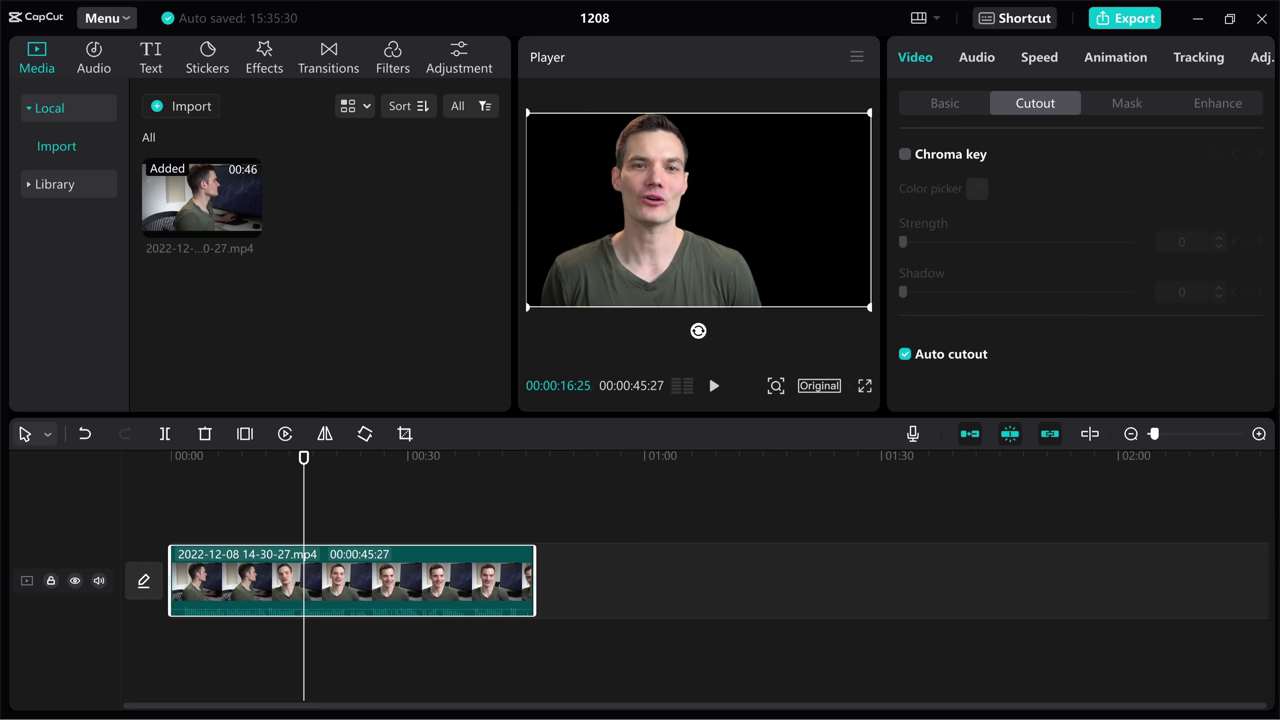
pyautogui.moveTo(619, 330); pyautogui.dragTo(335, 252)
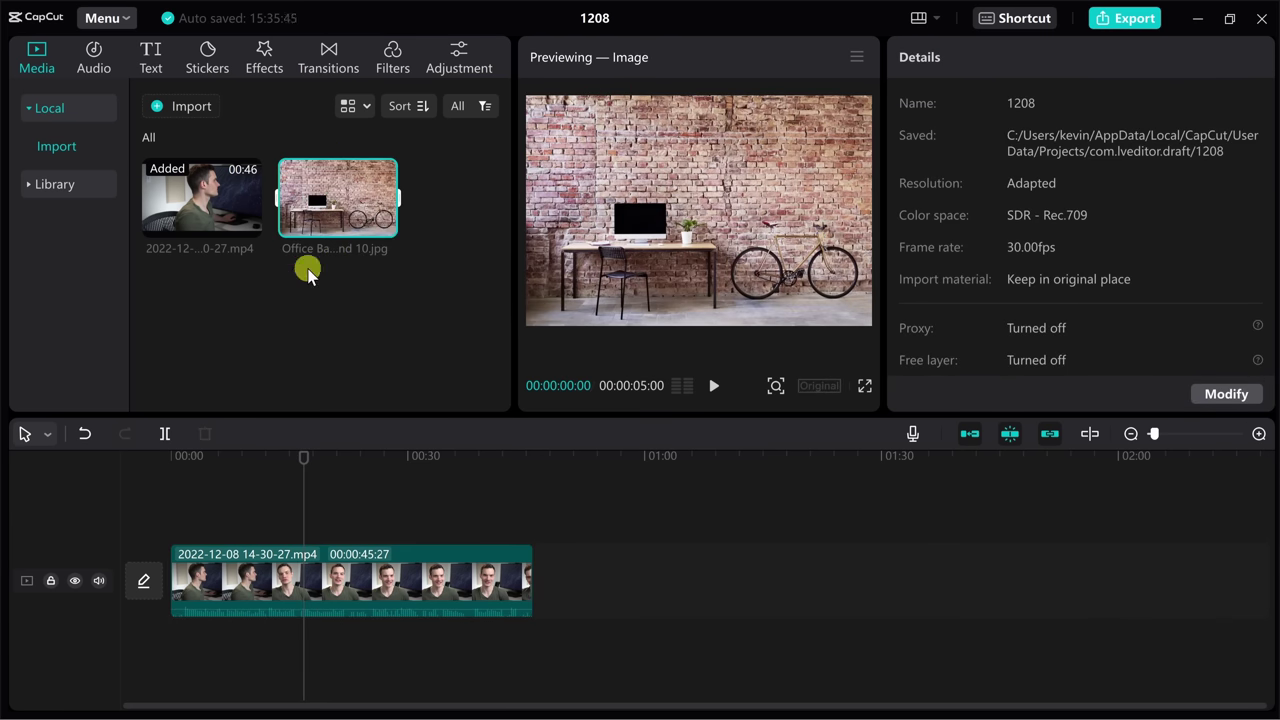
# Step: Layer the presenter clip above the brick-wall background on the timeline and preview the composite
pyautogui.moveTo(325, 590); pyautogui.dragTo(328, 545)
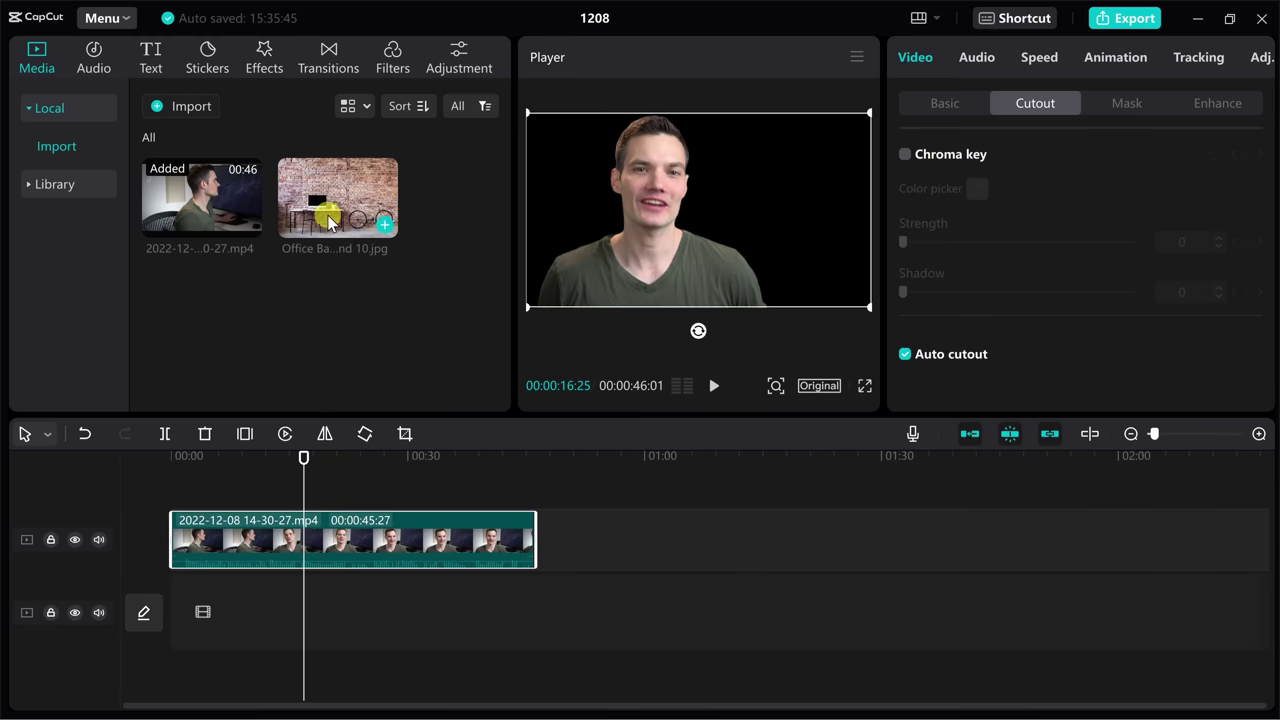
pyautogui.moveTo(340, 190); pyautogui.dragTo(535, 596)
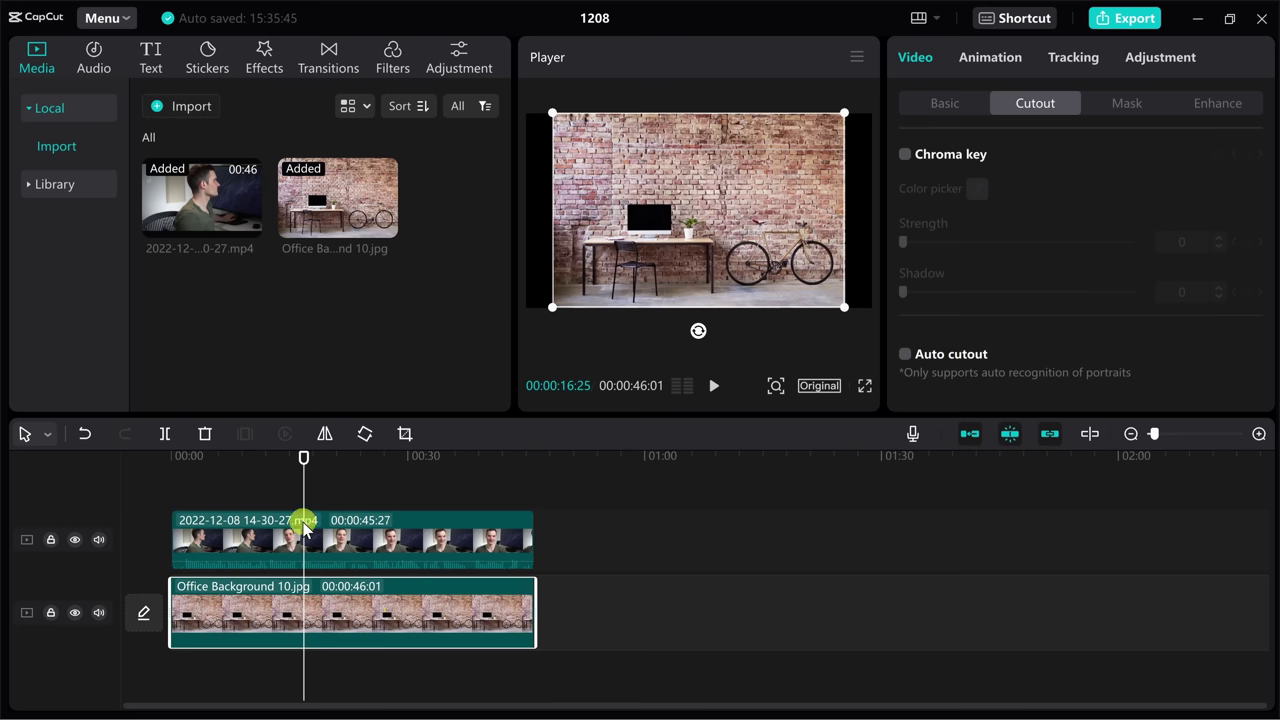
pyautogui.moveTo(304, 462); pyautogui.dragTo(333, 457)
pyautogui.click(711, 386)
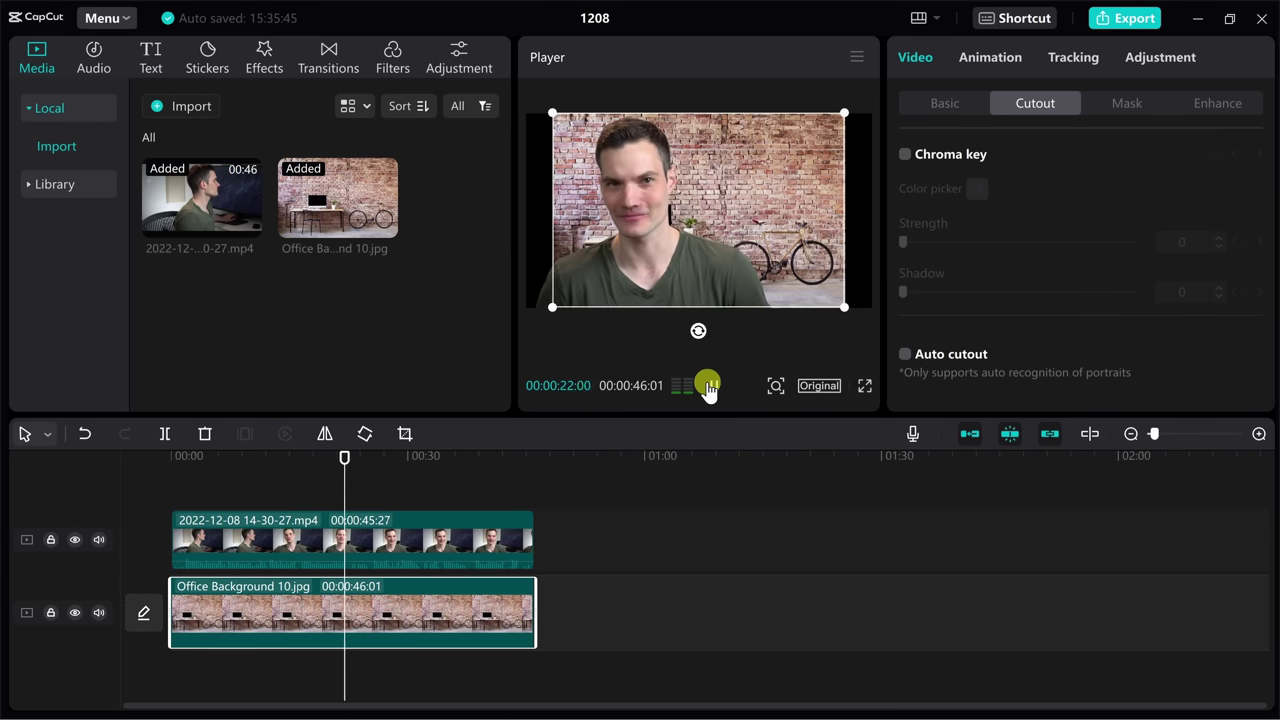
pyautogui.click(707, 386)
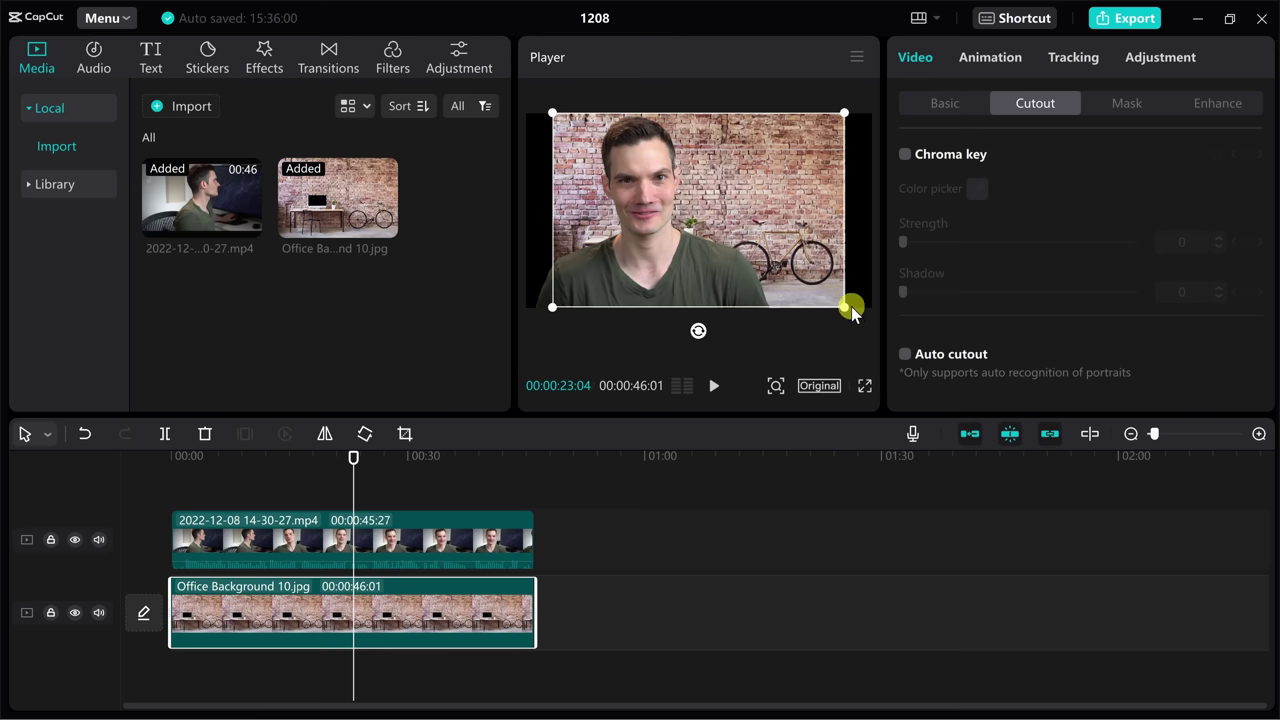
# Step: Enlarge the background to fill the frame, replay the composite, and select the presenter clip
pyautogui.moveTo(844, 313); pyautogui.dragTo(867, 331)
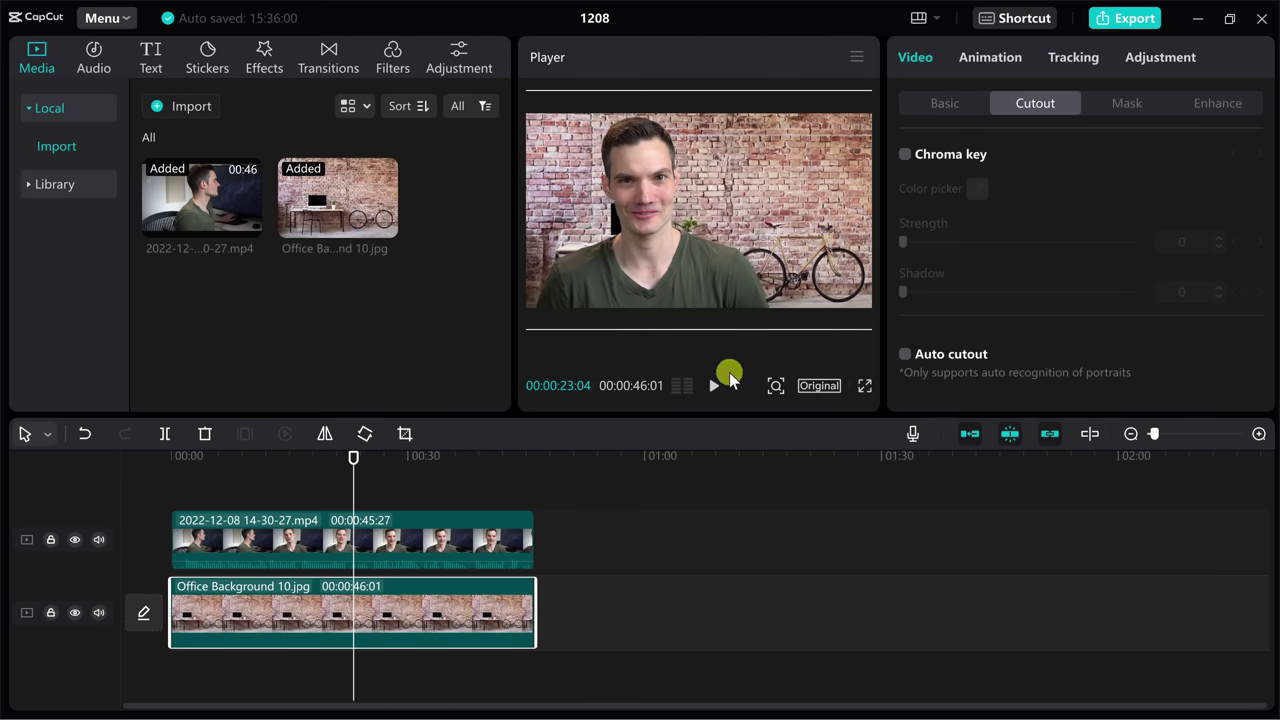
pyautogui.click(715, 388)
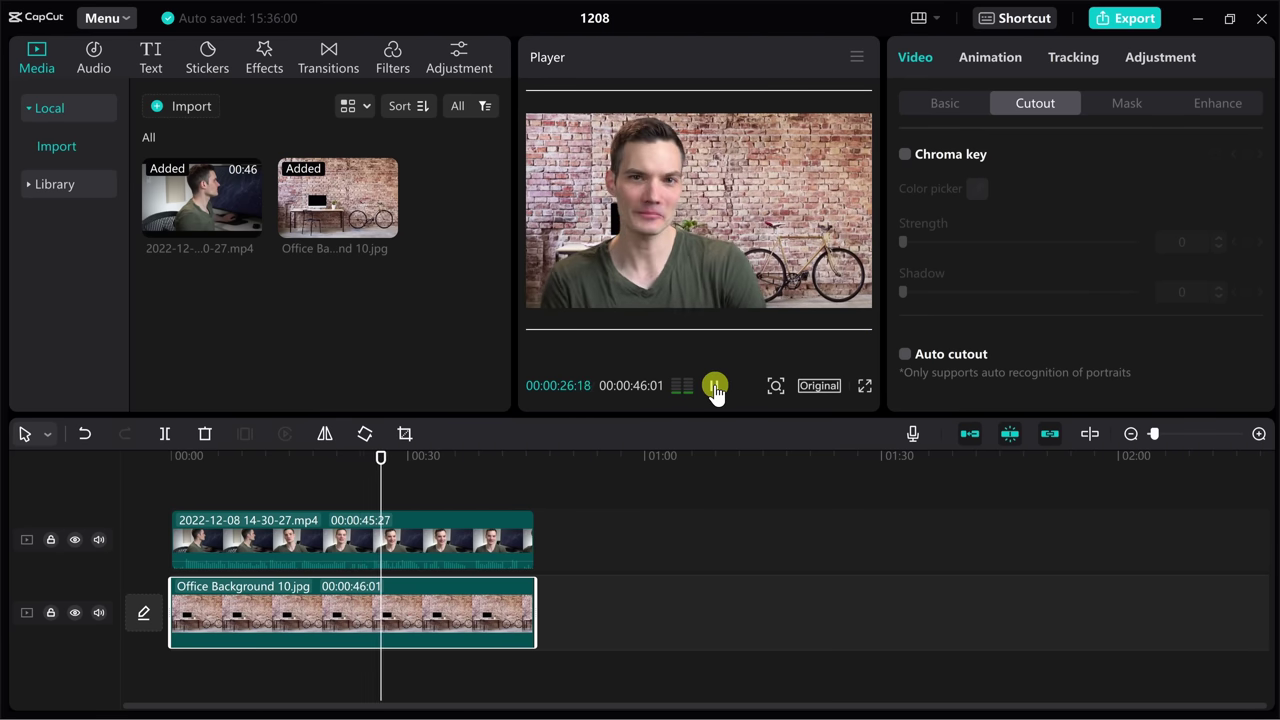
pyautogui.click(715, 388)
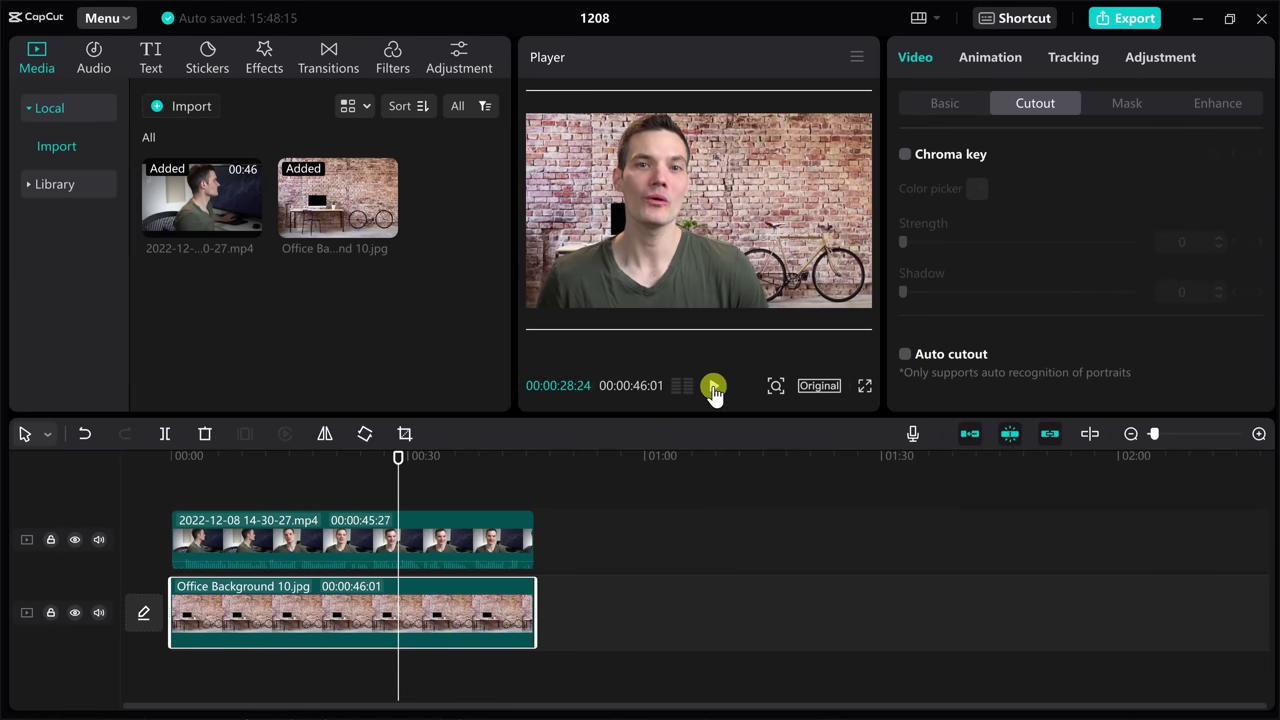
pyautogui.click(417, 543)
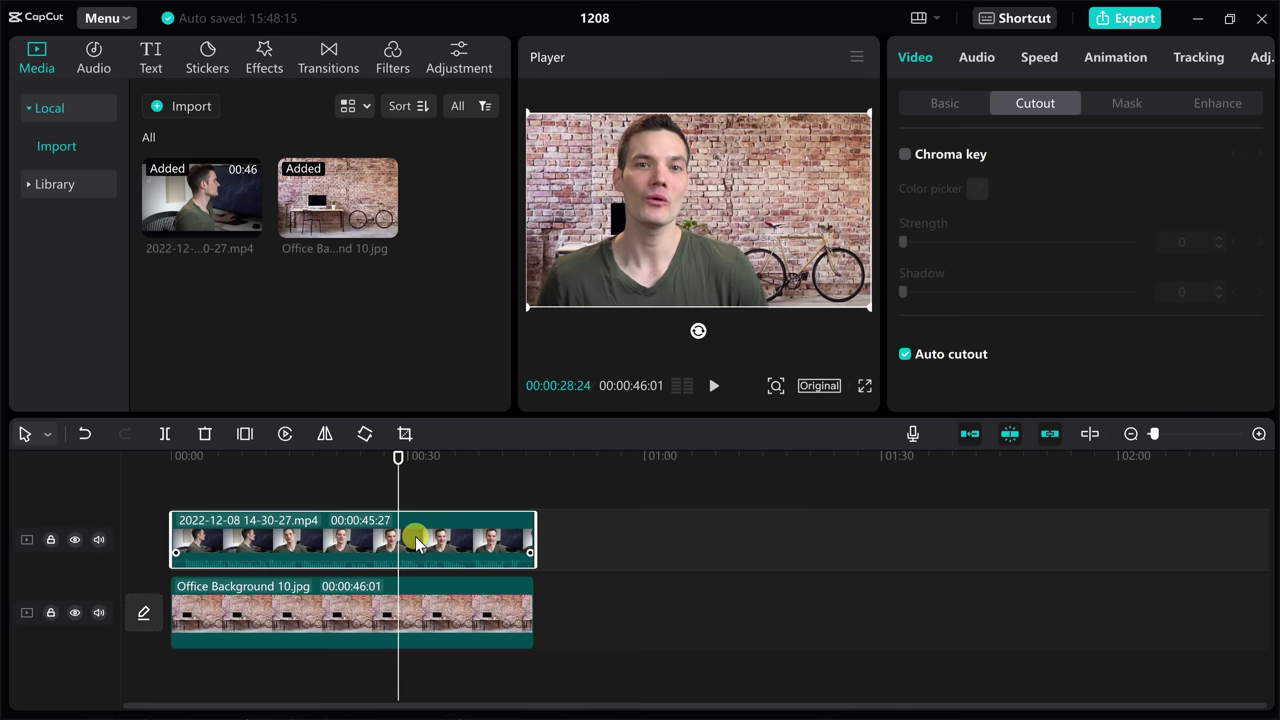
# Step: Turn on Face enhancement for the clip with Brighten at 23, then browse the Facial beauty and Body options
pyautogui.click(1217, 106)
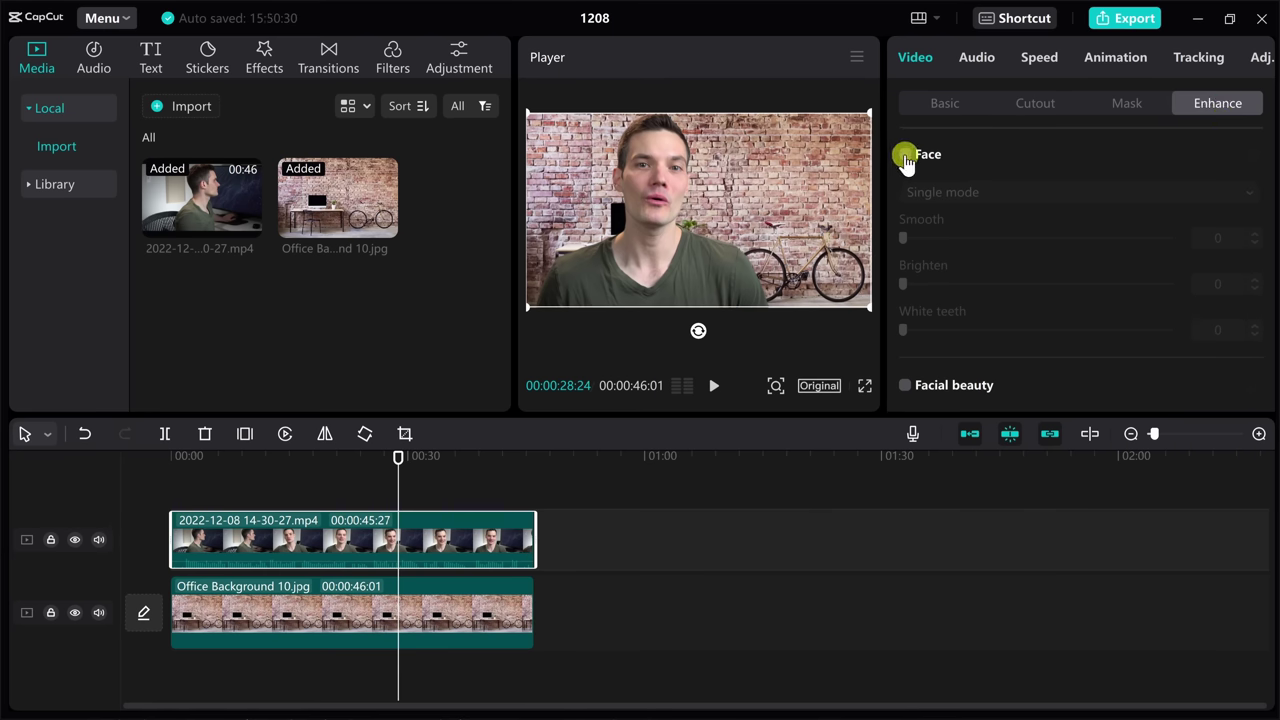
pyautogui.click(905, 155)
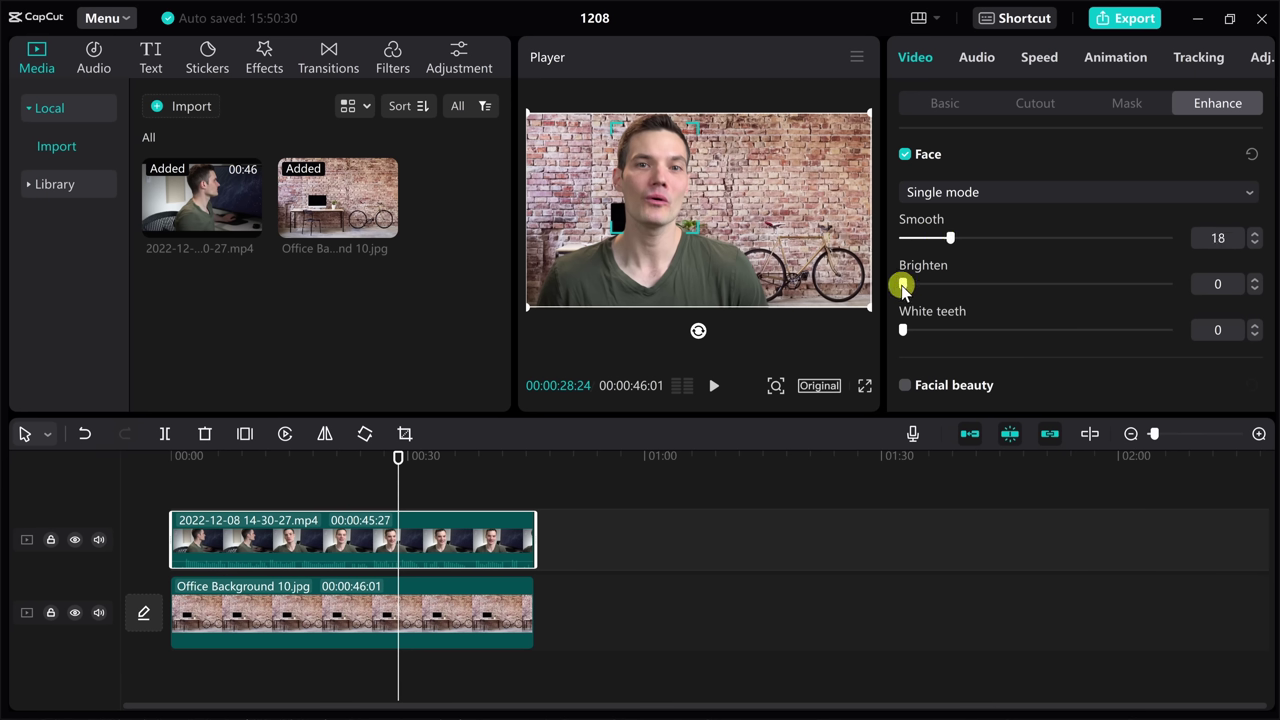
pyautogui.moveTo(903, 285); pyautogui.dragTo(960, 288)
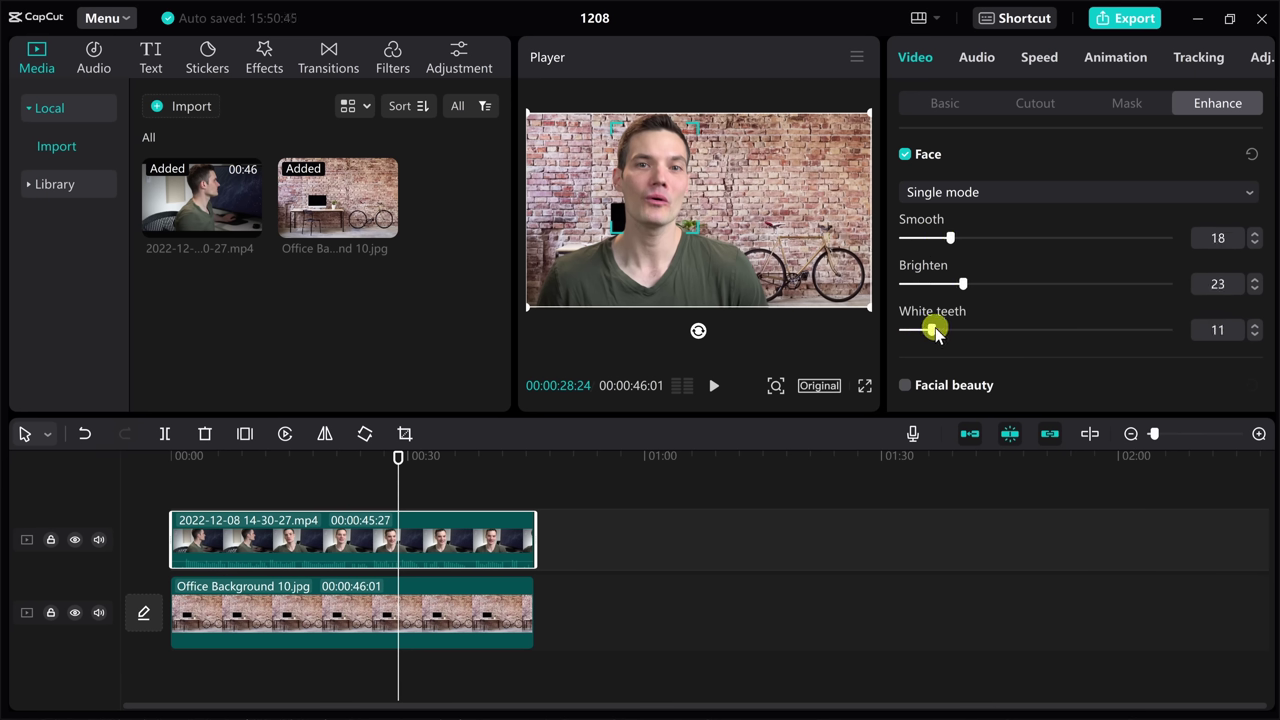
pyautogui.scroll(-3, 914, 220)
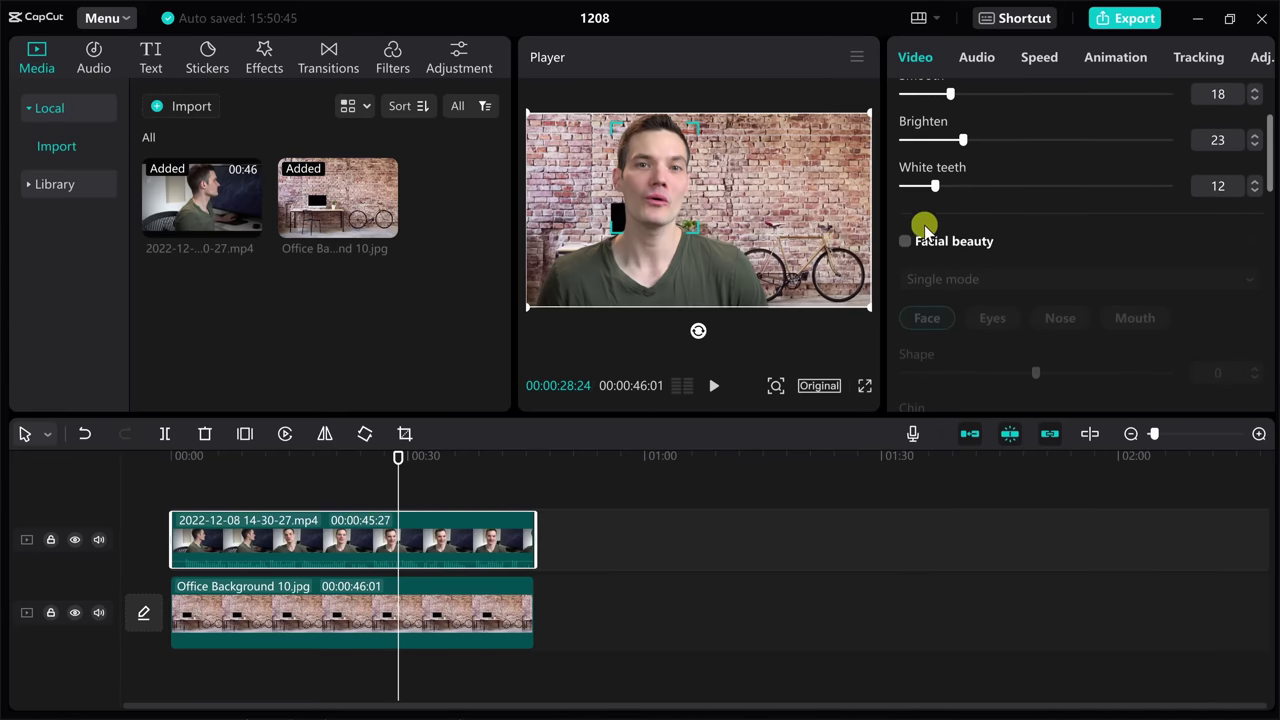
pyautogui.scroll(-3, 996, 256)
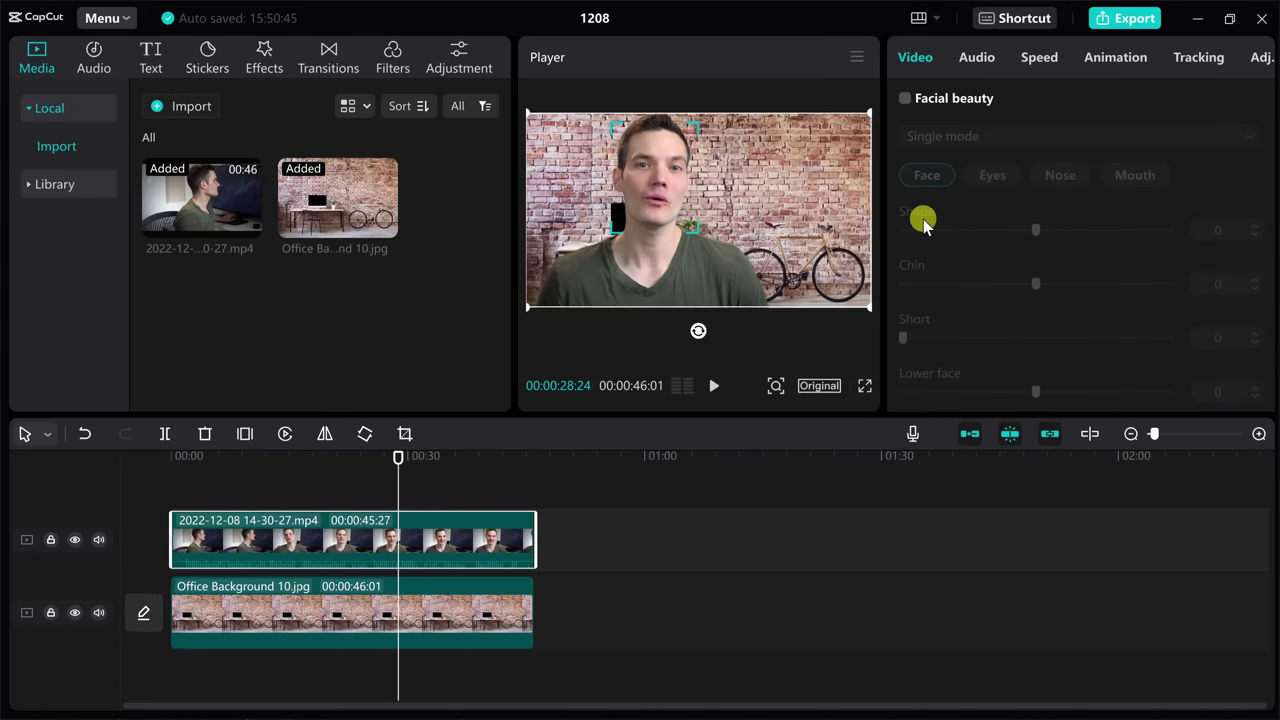
pyautogui.scroll(-2, 926, 314)
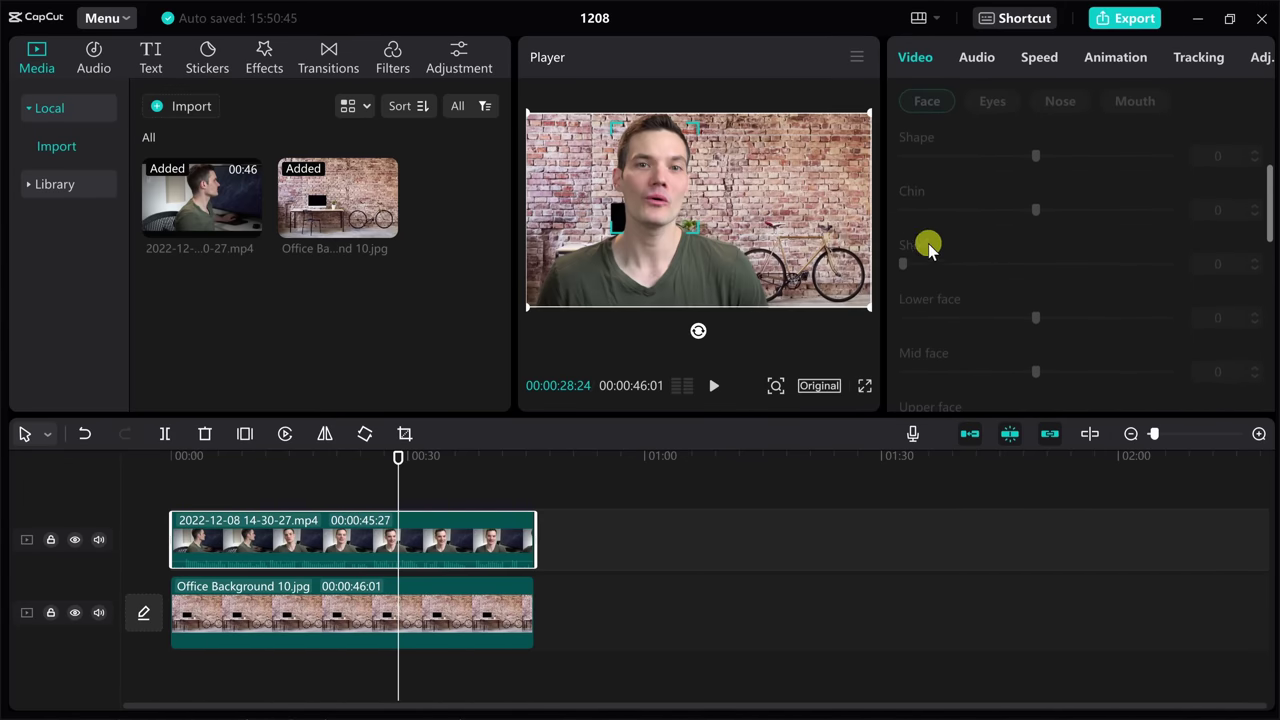
pyautogui.scroll(-7, 961, 251)
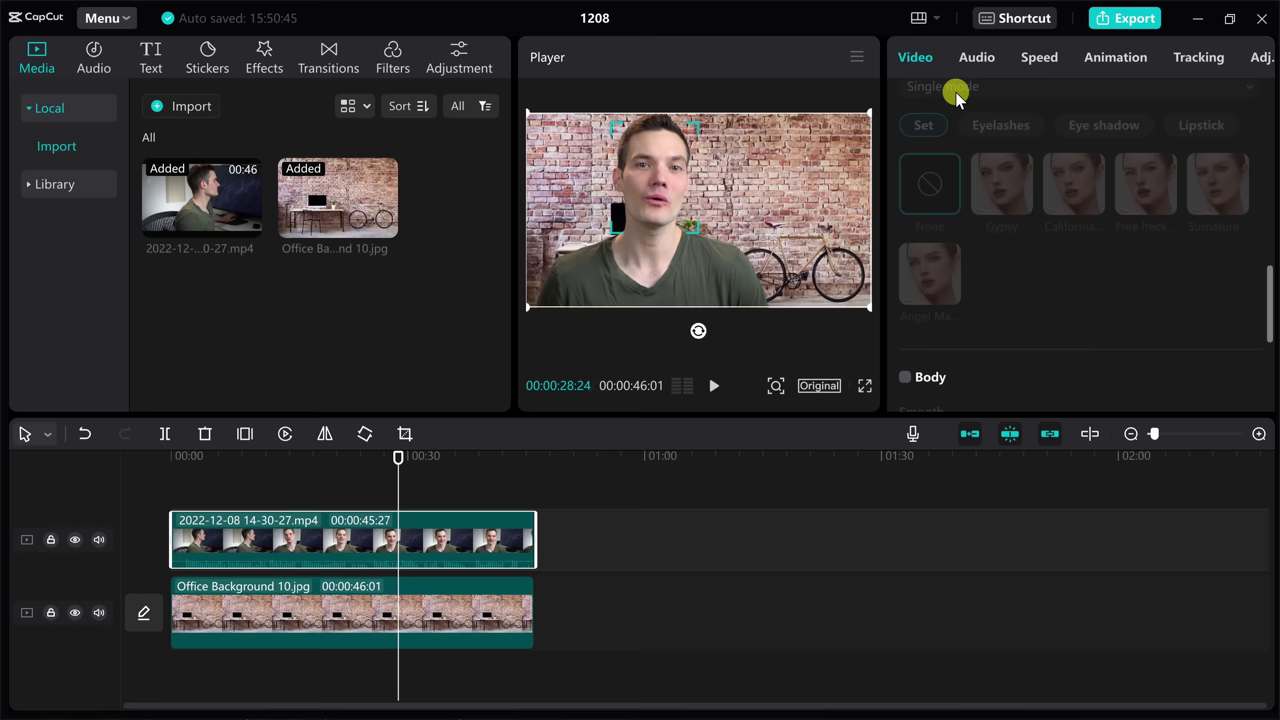
pyautogui.scroll(-4, 970, 220)
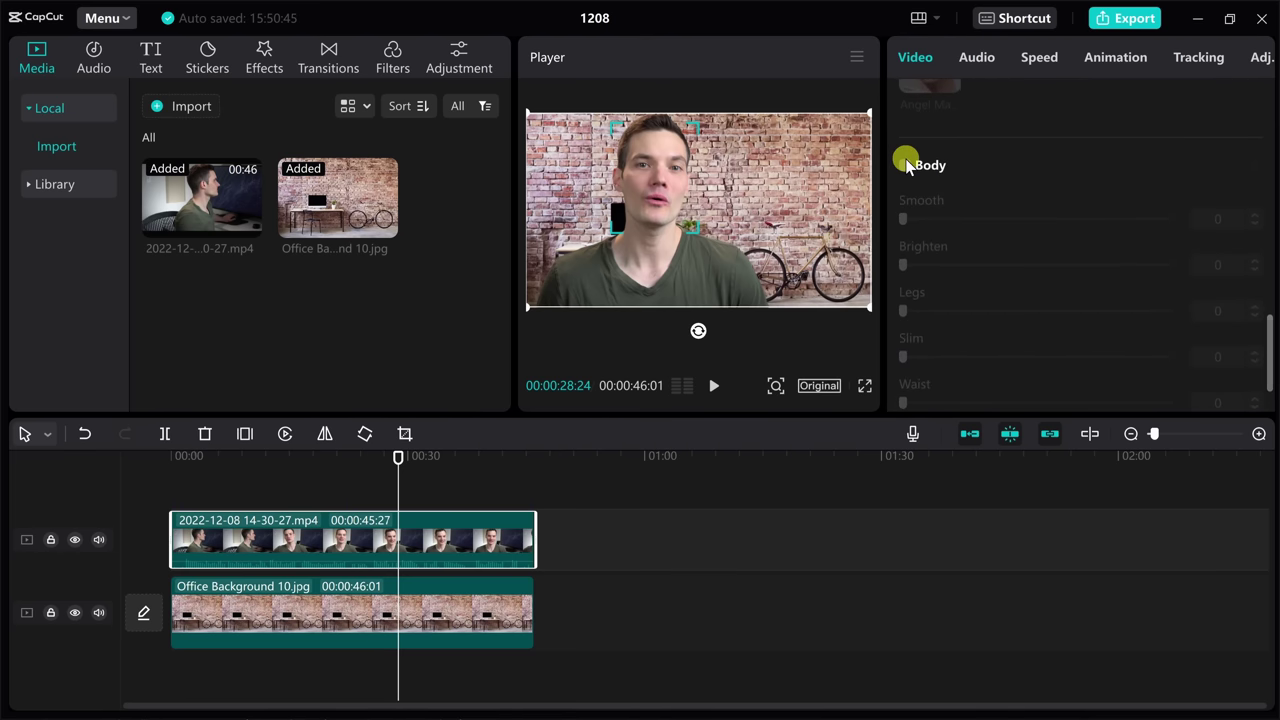
pyautogui.scroll(-2, 932, 389)
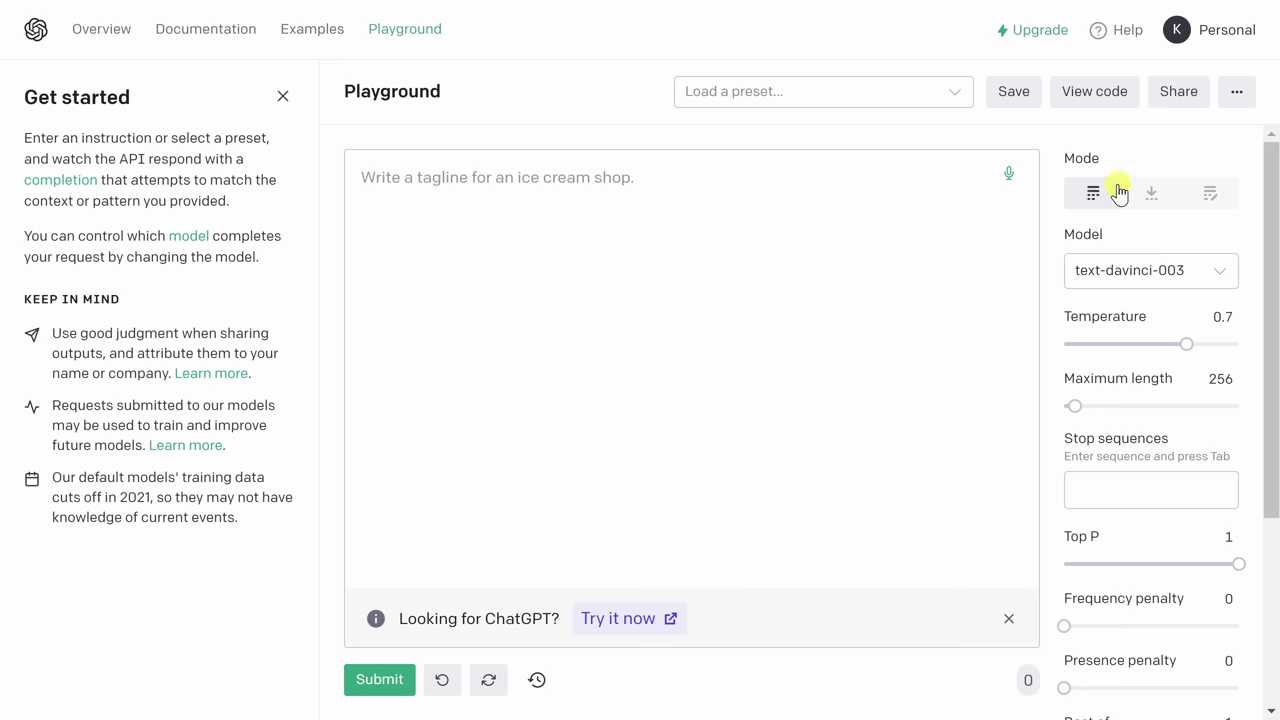
# Step: Keep text-davinci-003 as the model and paste the cookie-company song request into the prompt
pyautogui.moveTo(1144, 174)
pyautogui.click(1150, 272)
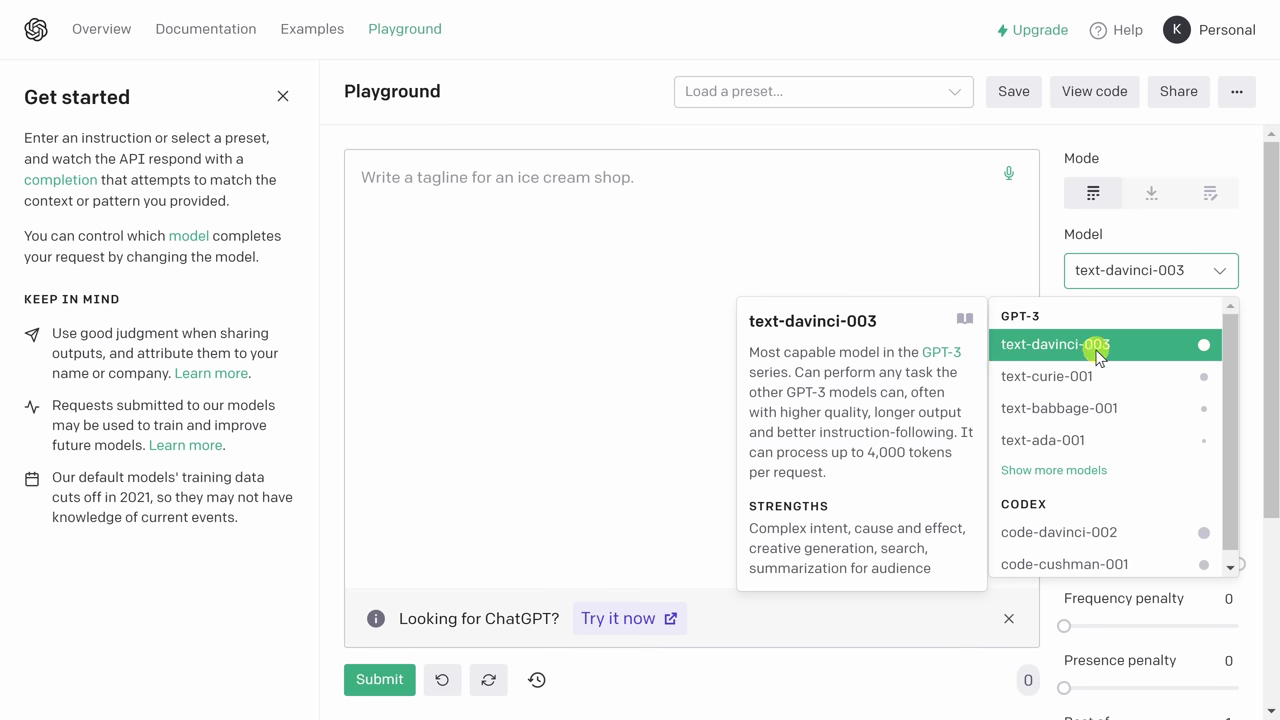
pyautogui.click(1110, 236)
pyautogui.click(686, 214)
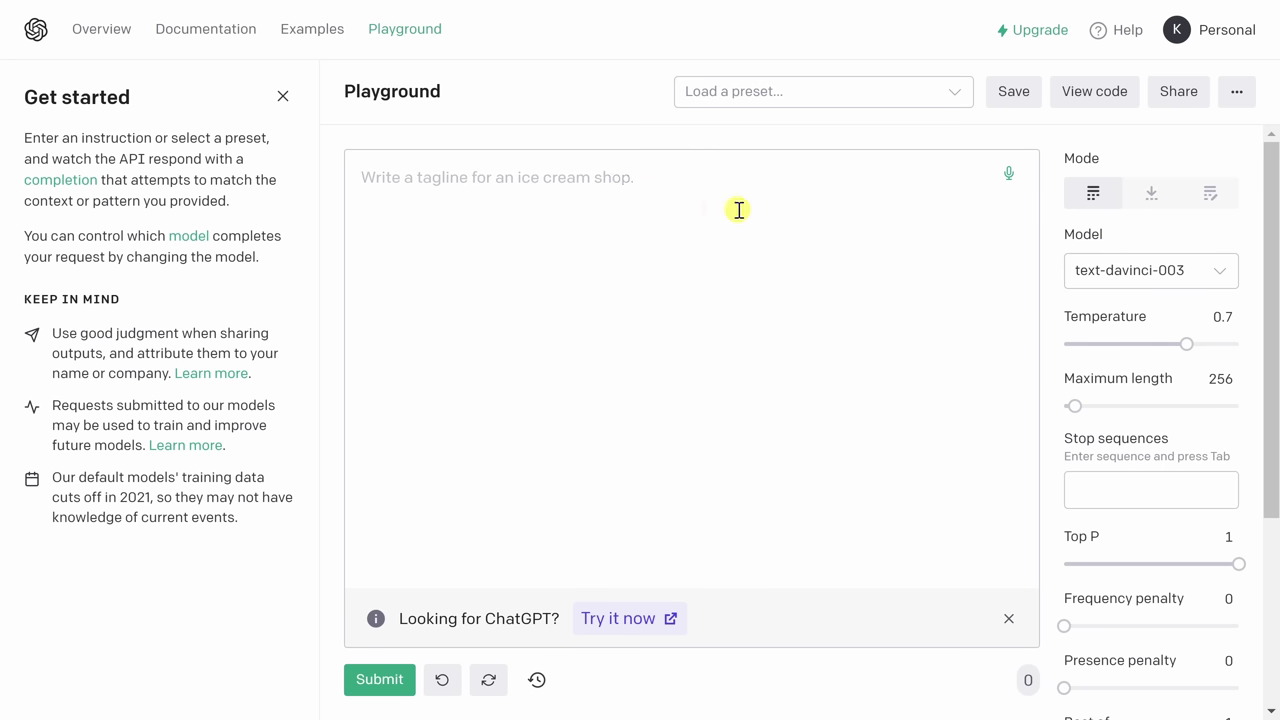
pyautogui.click(600, 223)
pyautogui.hotkey('ctrl', 'v')
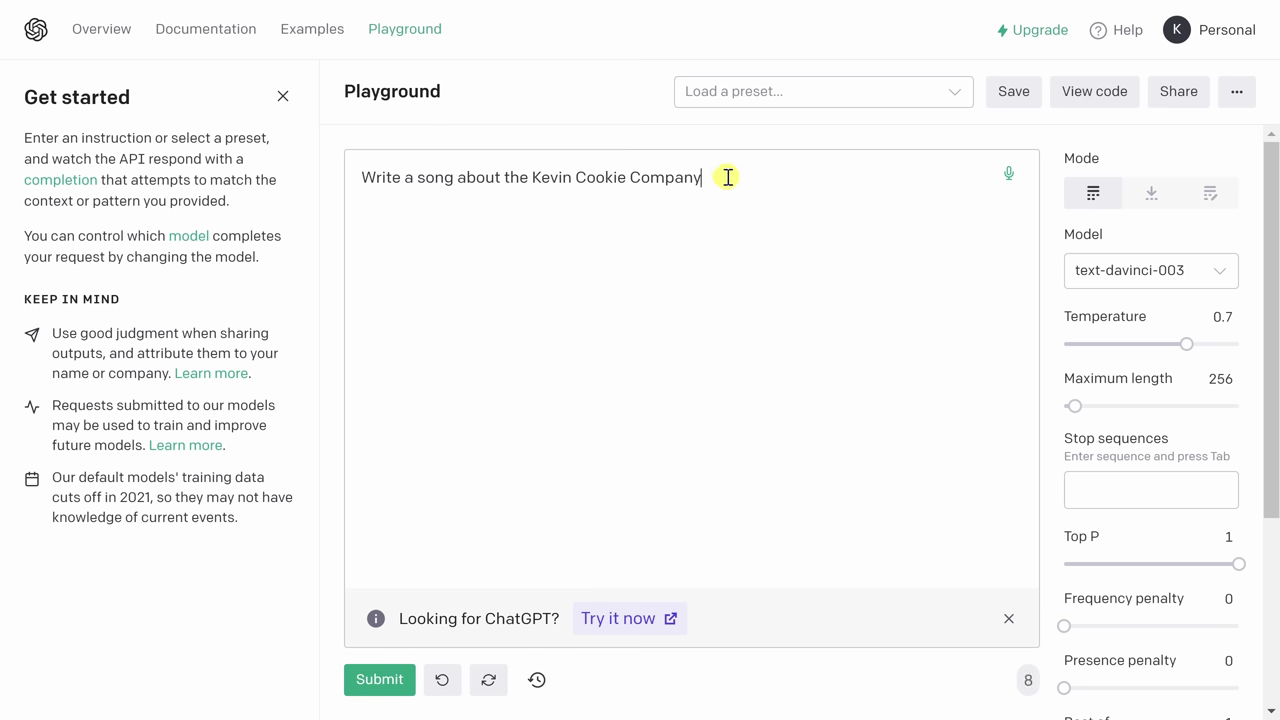
# Step: Submit the song prompt and highlight the generated Verse 1 to review it
pyautogui.click(383, 682)
pyautogui.scroll(8, 520, 497)
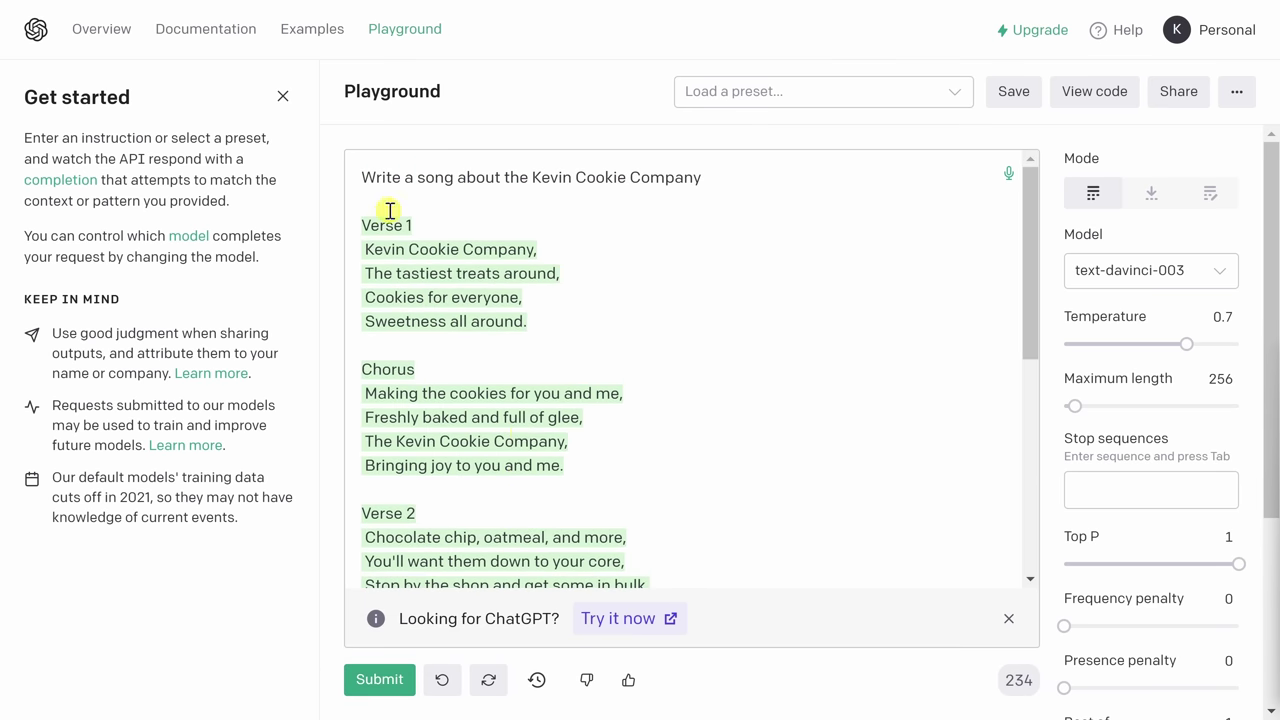
pyautogui.moveTo(364, 225); pyautogui.dragTo(615, 322)
pyautogui.click(615, 322)
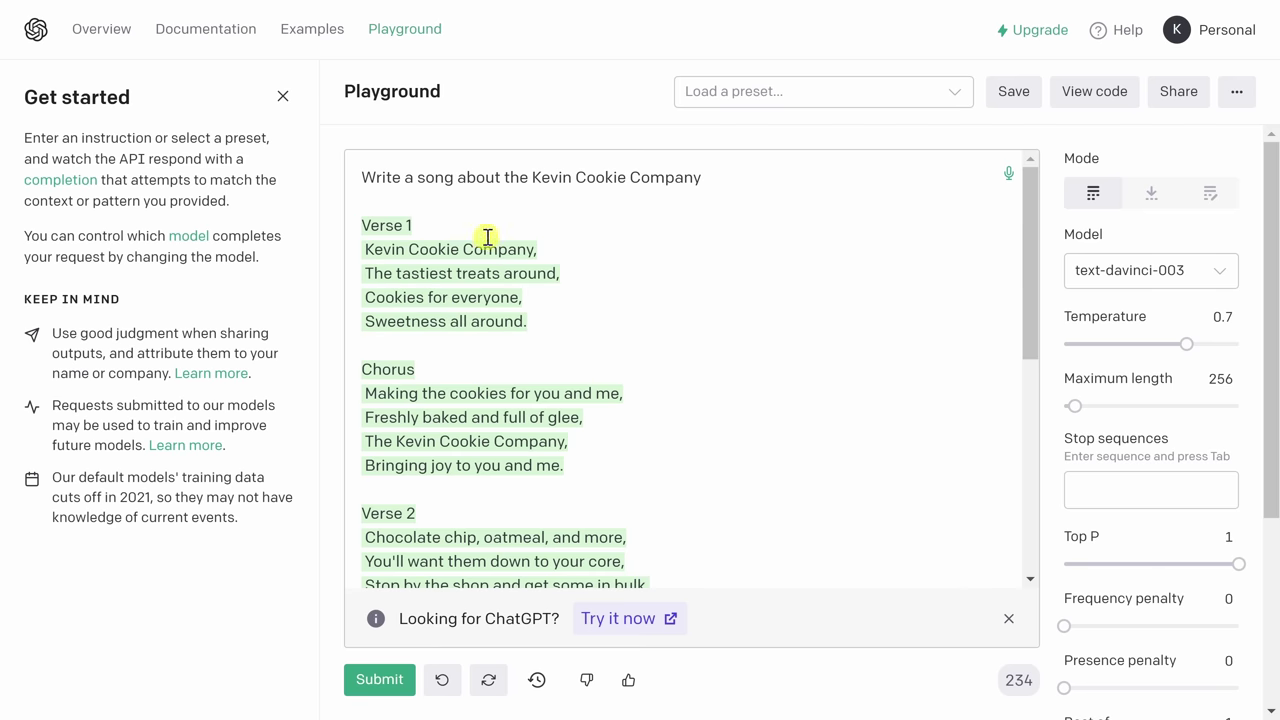
# Step: Review the Chorus, return to the top, and select all the prompt and song text
pyautogui.scroll(-1, 501, 323)
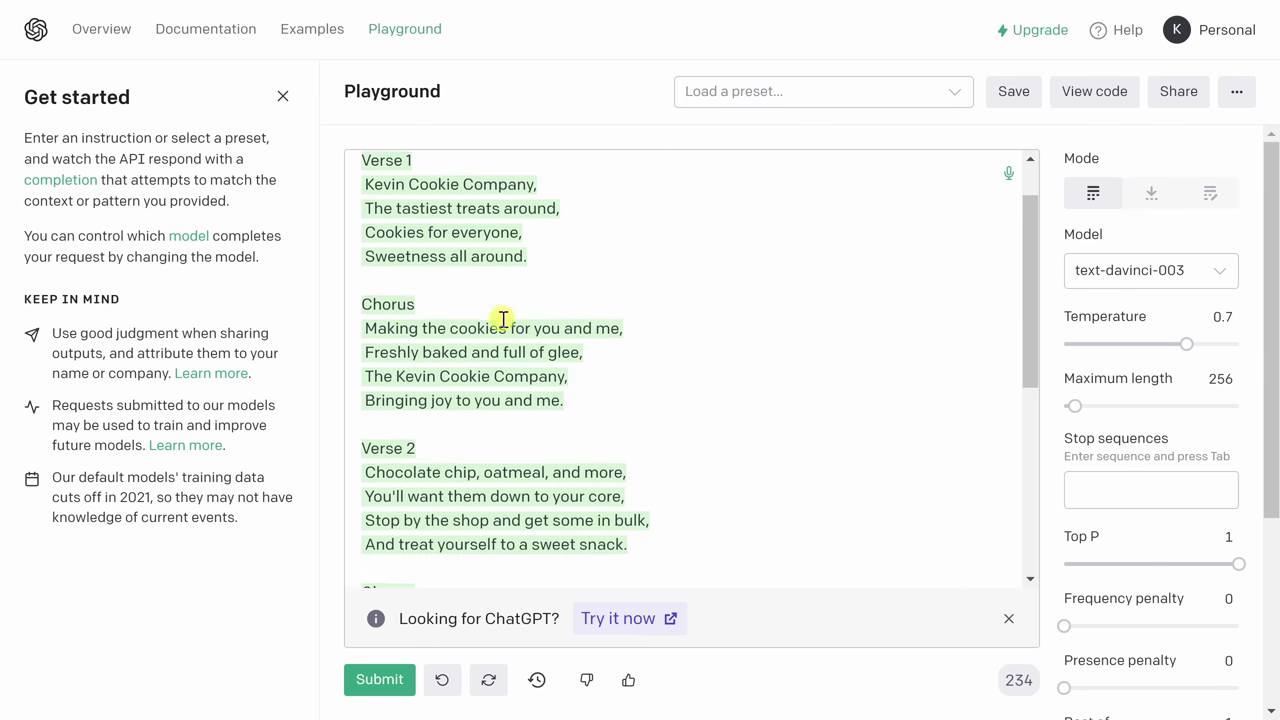
pyautogui.moveTo(357, 303); pyautogui.dragTo(647, 415)
pyautogui.click(649, 405)
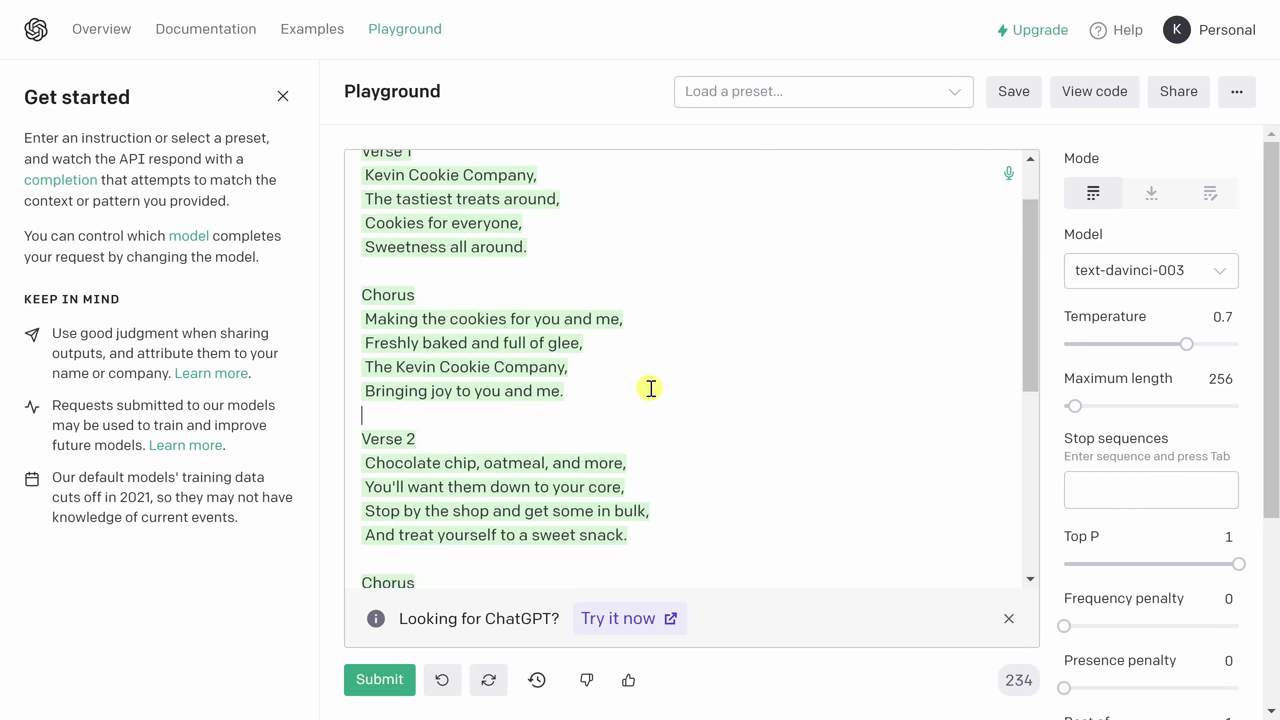
pyautogui.scroll(-5, 651, 389)
pyautogui.scroll(5, 660, 410)
pyautogui.scroll(1, 670, 431)
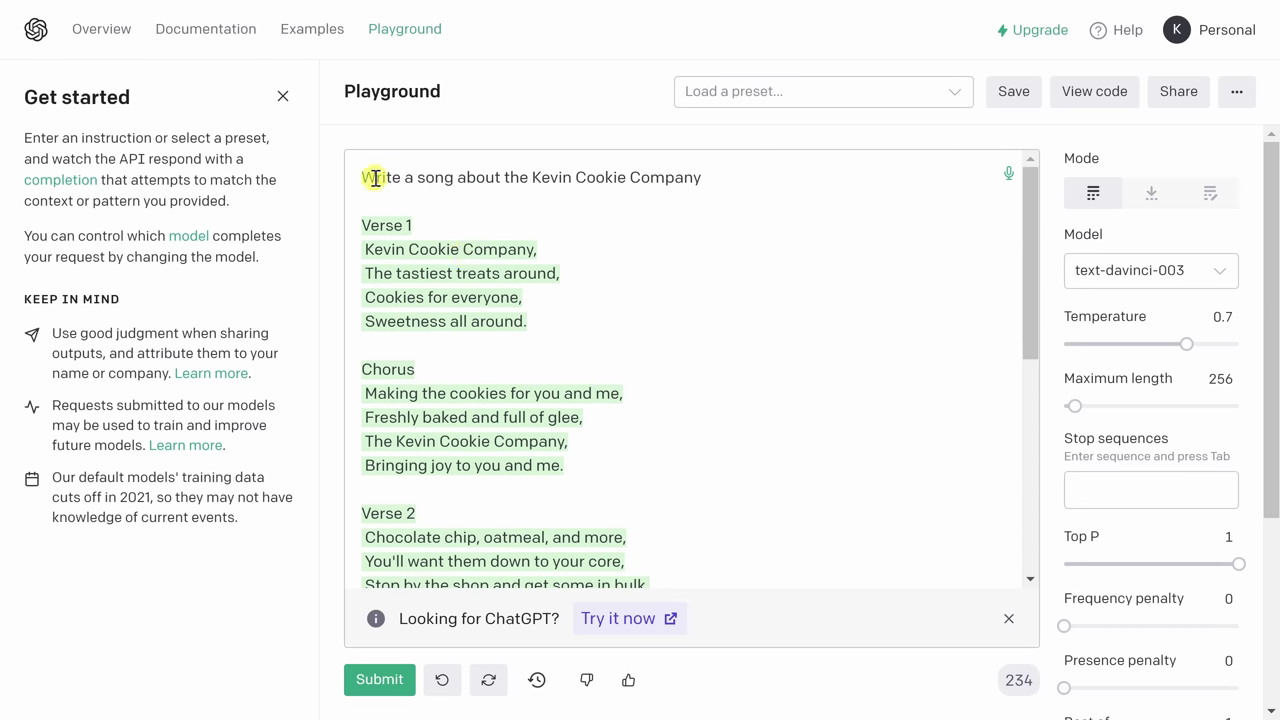
pyautogui.hotkey('ctrl', 'a')
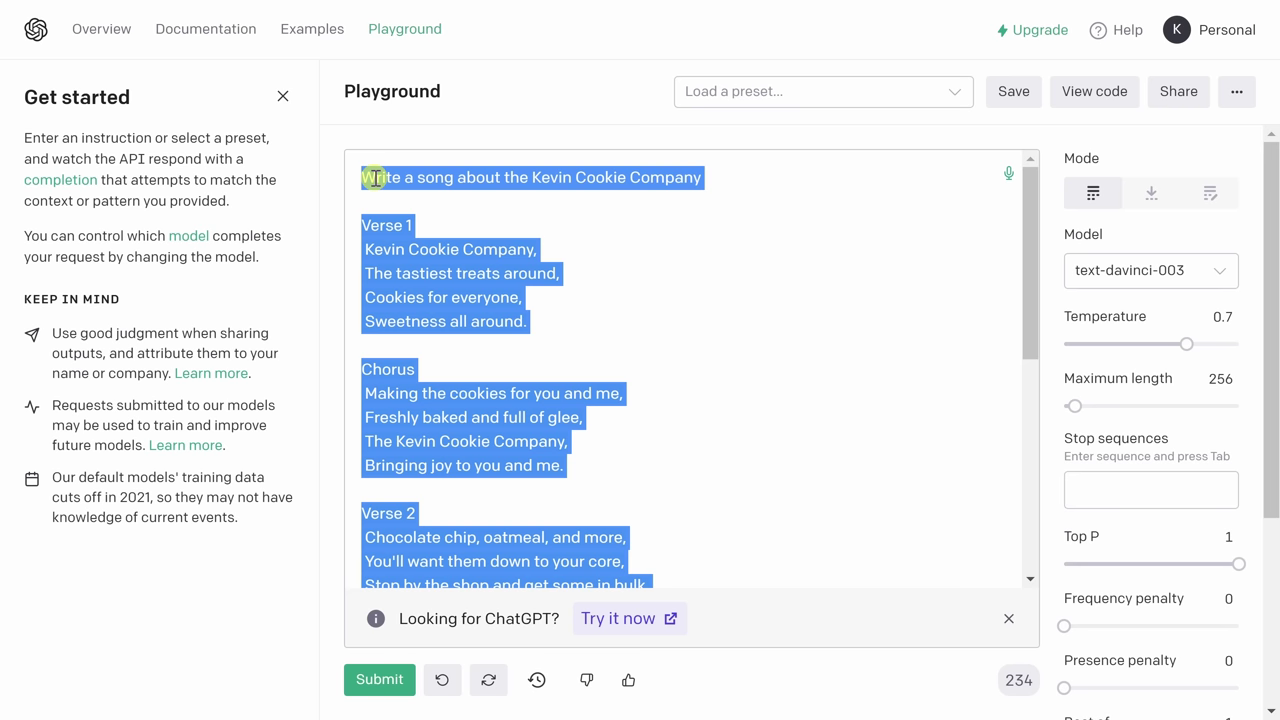
# Step: Replace the song with a prompt asking why the cookie company's financial results disappointed, and generate an answer
pyautogui.press('BackSpace')
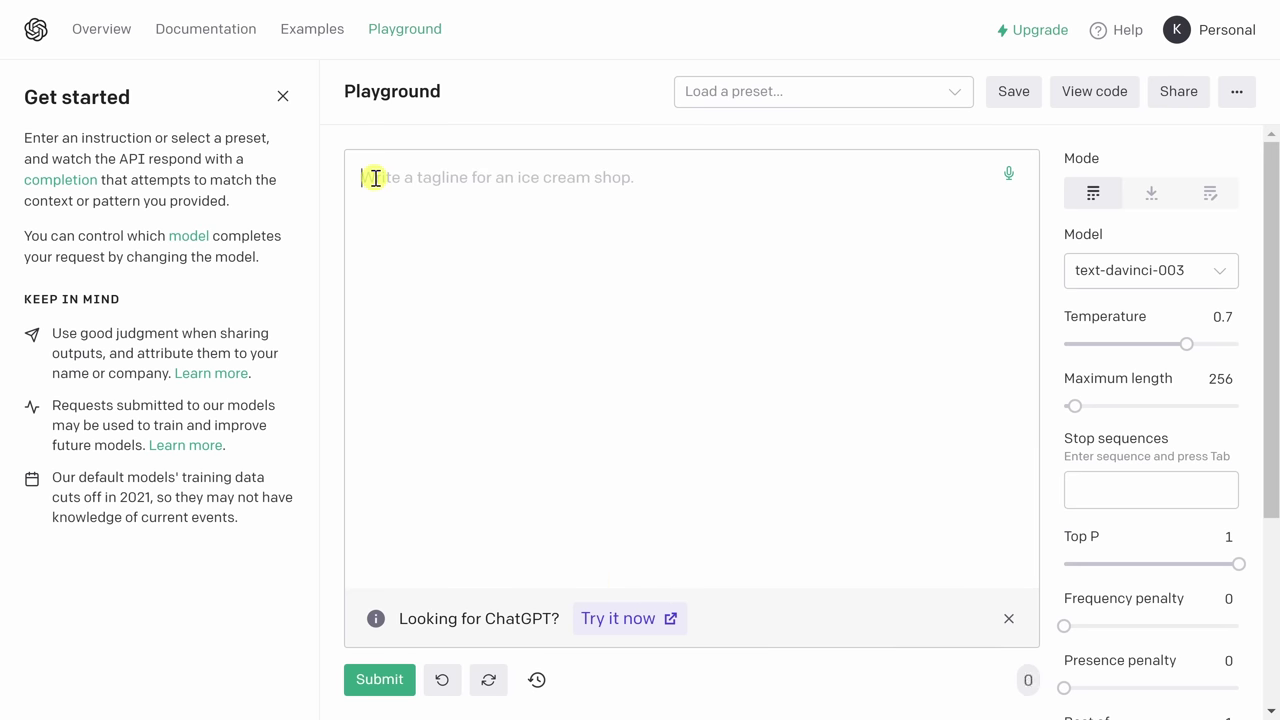
pyautogui.write('Explain why the kevin cookie company financial results were below expectations')
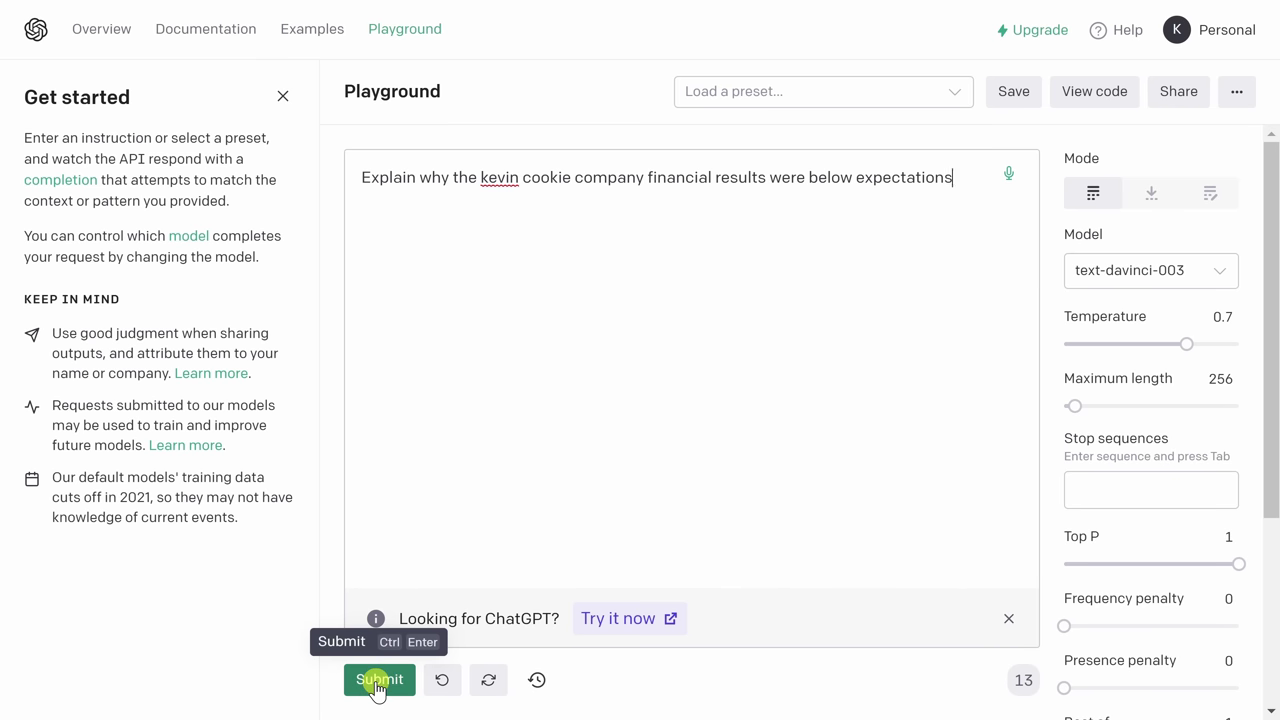
pyautogui.click(378, 688)
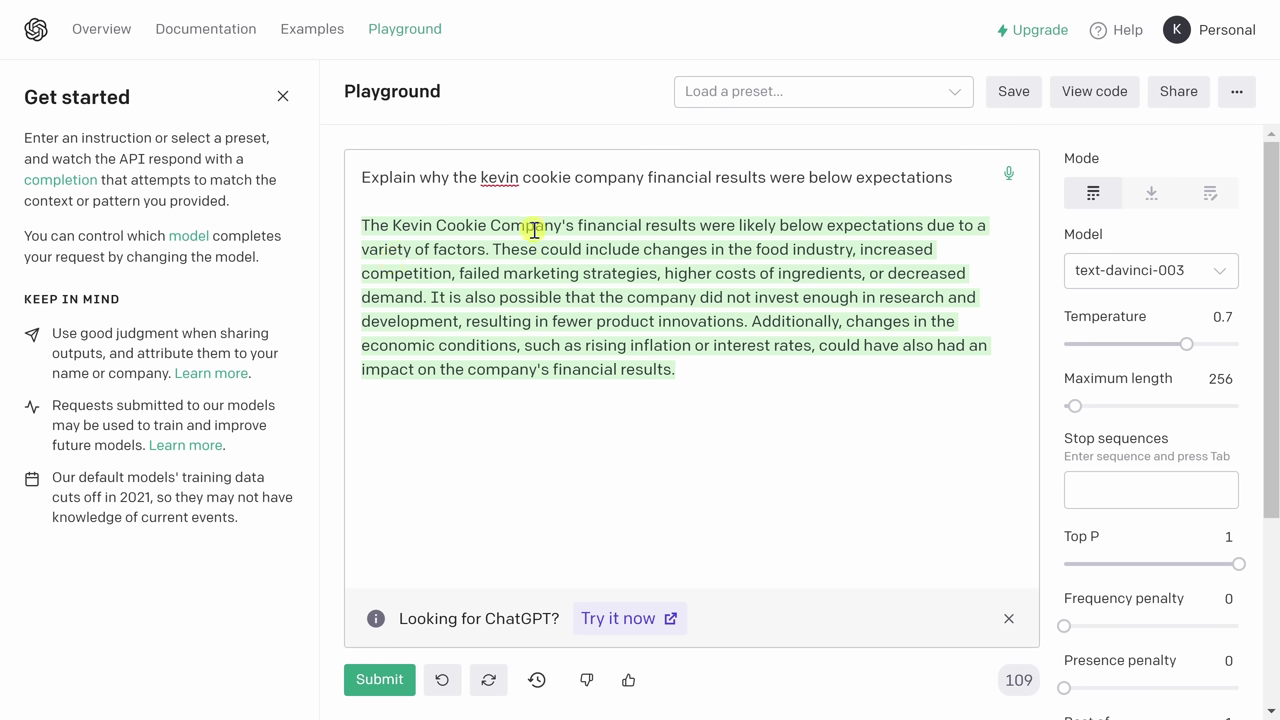
# Step: Highlight the food industry competition and failed marketing strategies reasons in the completion
pyautogui.moveTo(369, 250); pyautogui.dragTo(488, 250)
pyautogui.click(718, 249)
pyautogui.moveTo(768, 249); pyautogui.dragTo(971, 249)
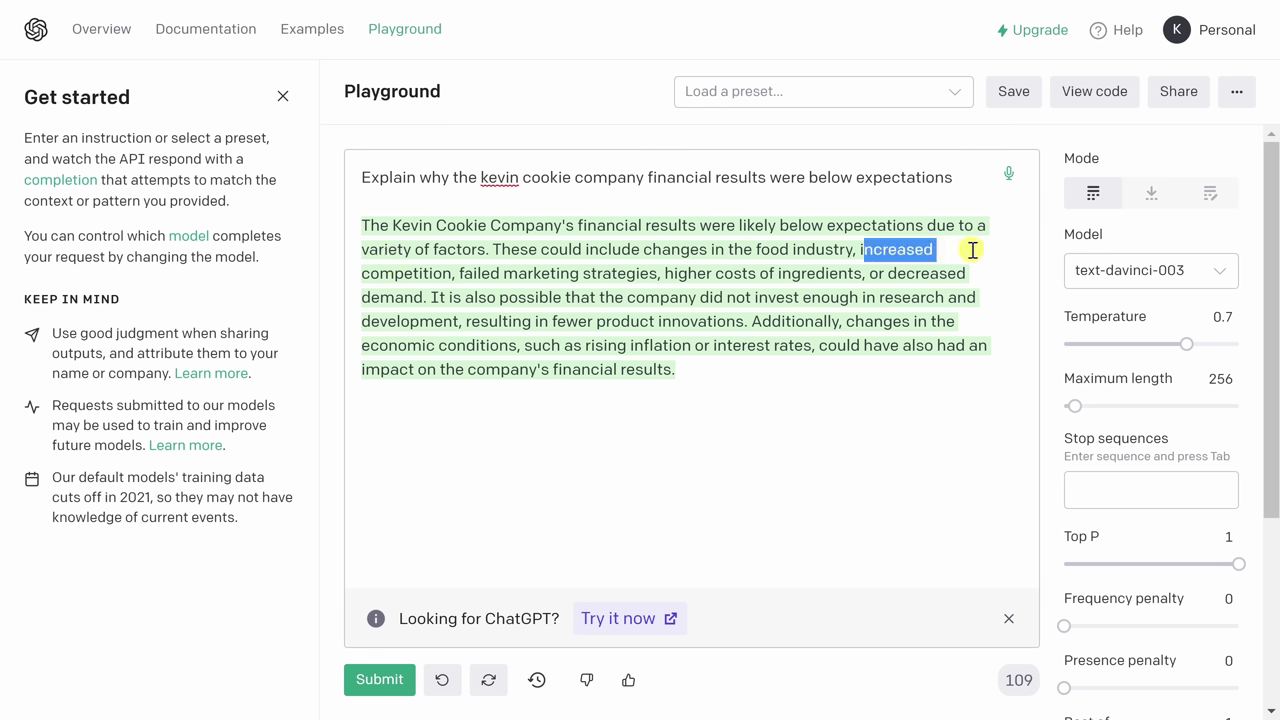
pyautogui.moveTo(470, 273); pyautogui.dragTo(657, 274)
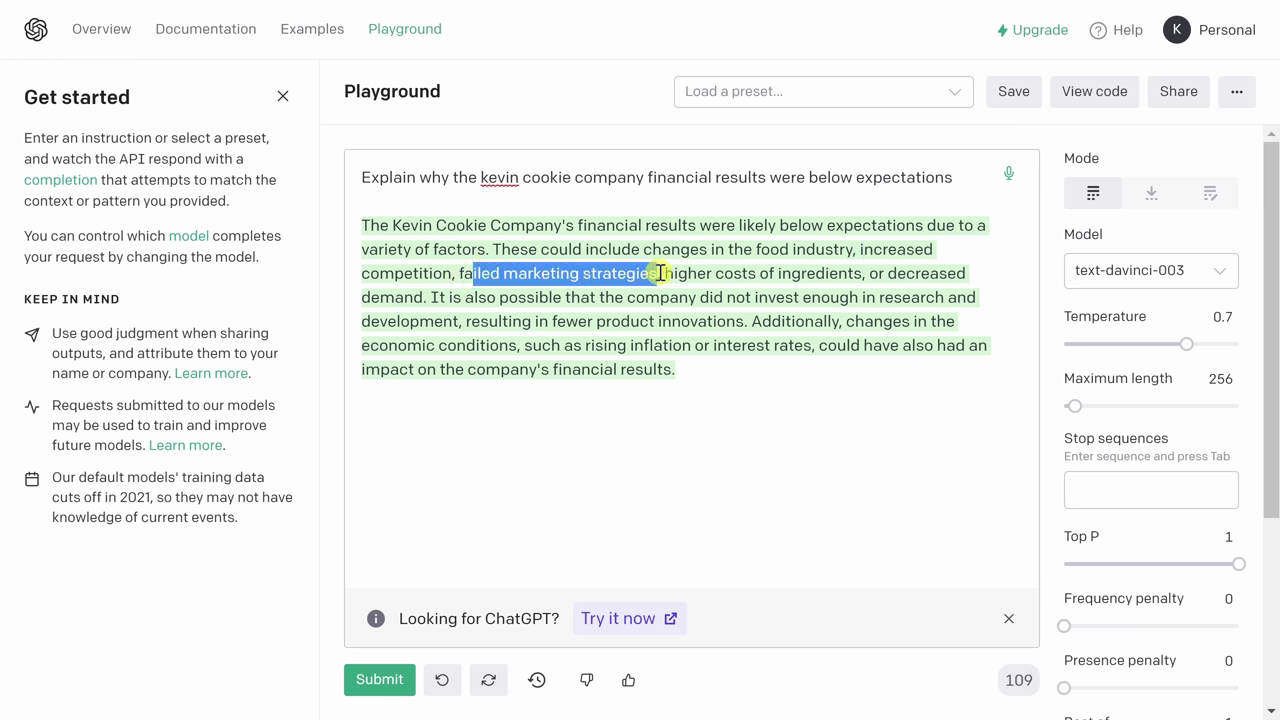
pyautogui.click(1010, 431)
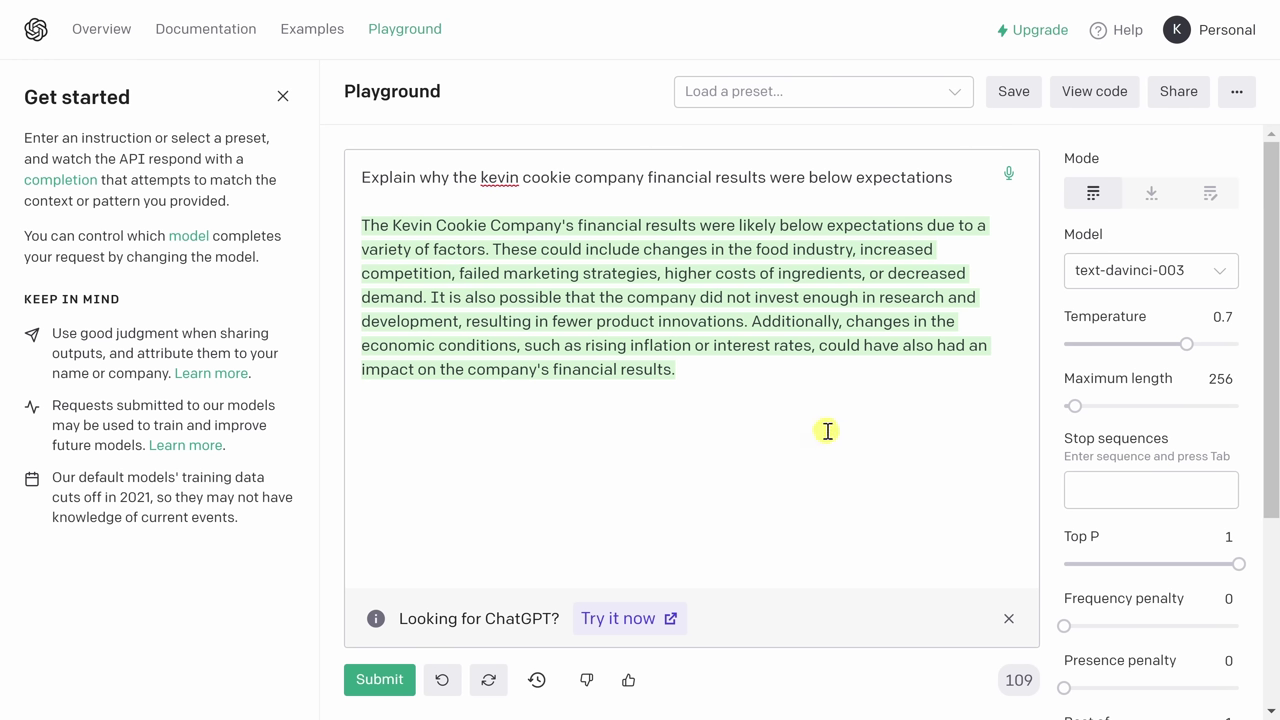
# Step: Replace all Playground text with a homework-excuse prompt and generate the family-emergency reply
pyautogui.hotkey('ctrl', 'a')
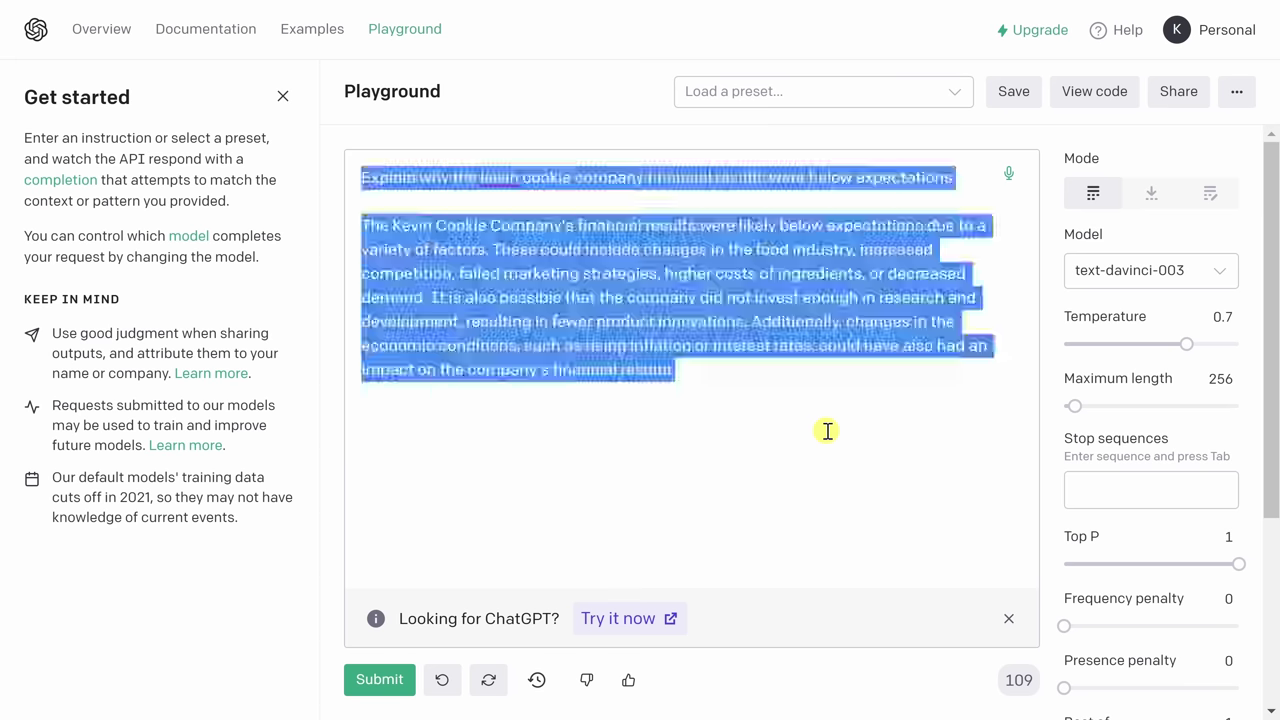
pyautogui.write("Give a good reason to my teacher for why I couldn't finish my homework.")
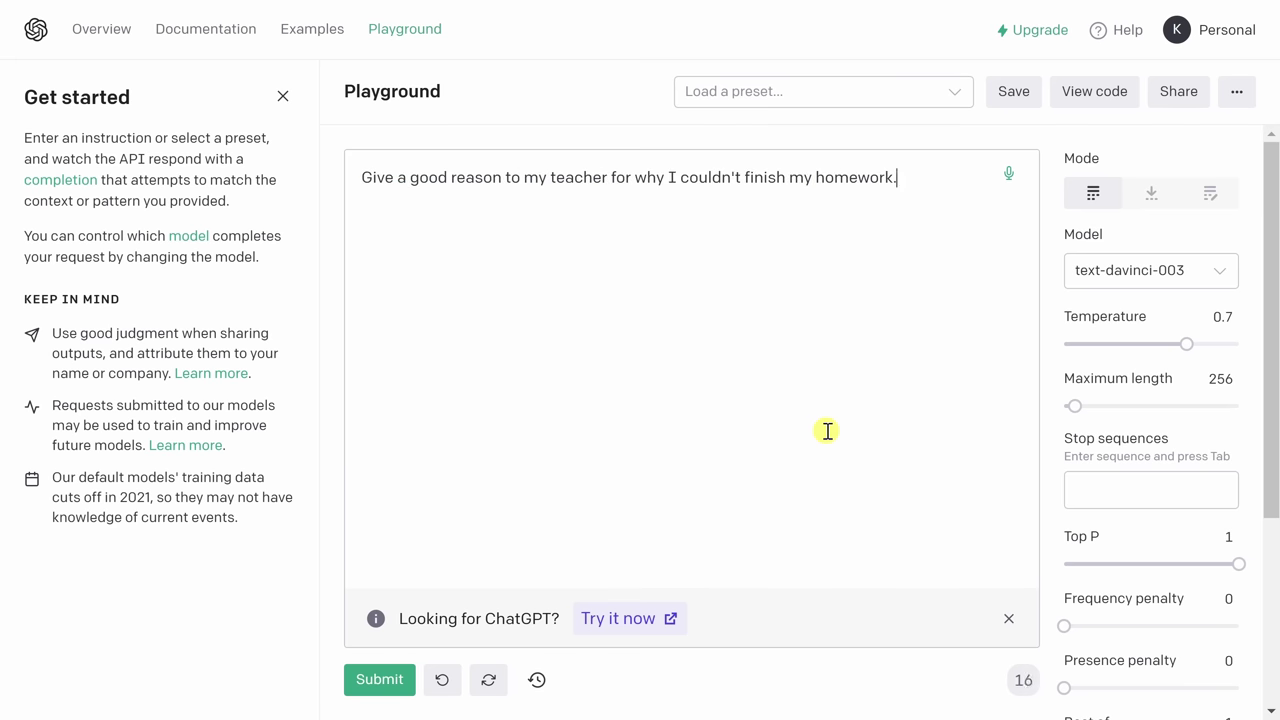
pyautogui.click(386, 681)
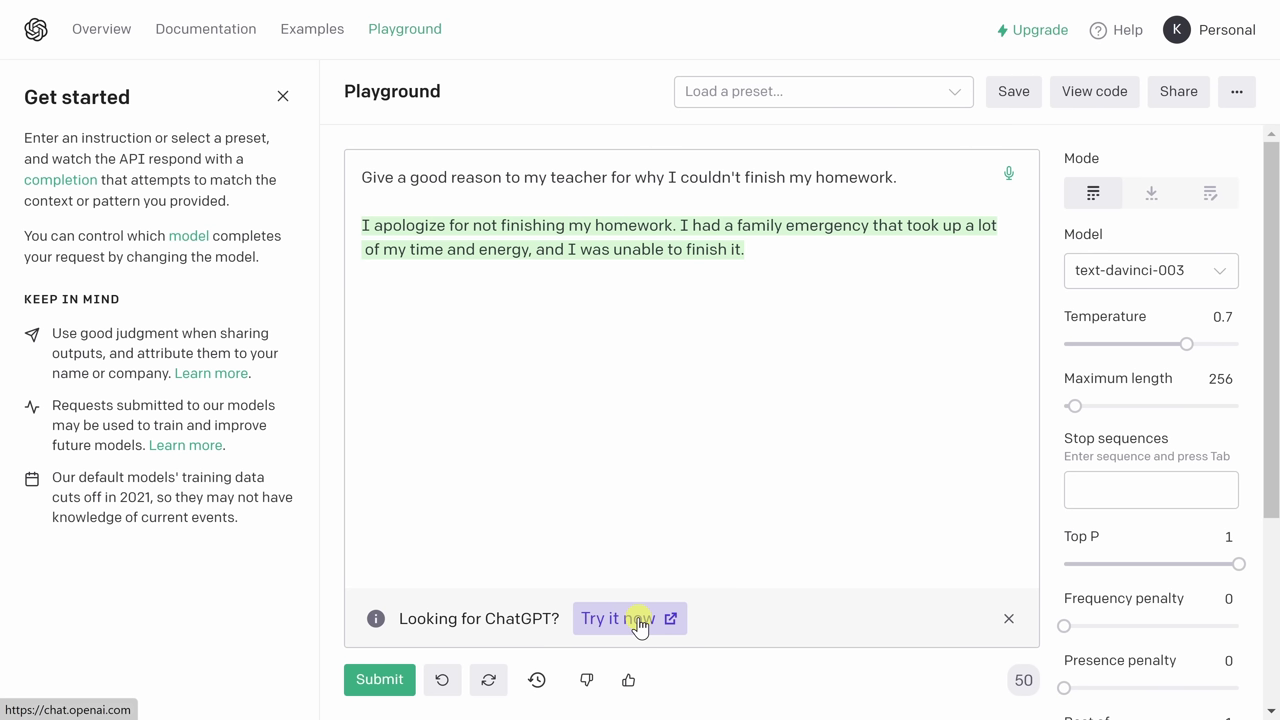
# Step: Open ChatGPT from the Playground, ask it for good YouTube video topics, and review the reply
pyautogui.click(639, 626)
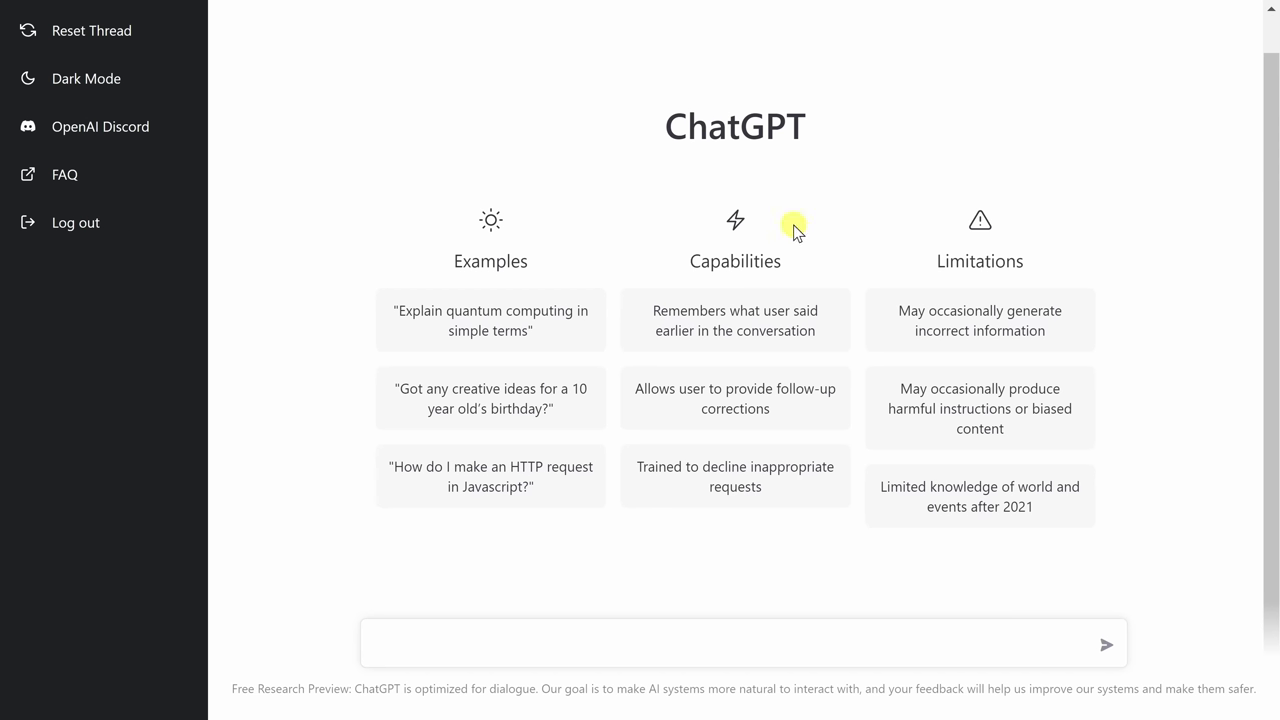
pyautogui.click(517, 635)
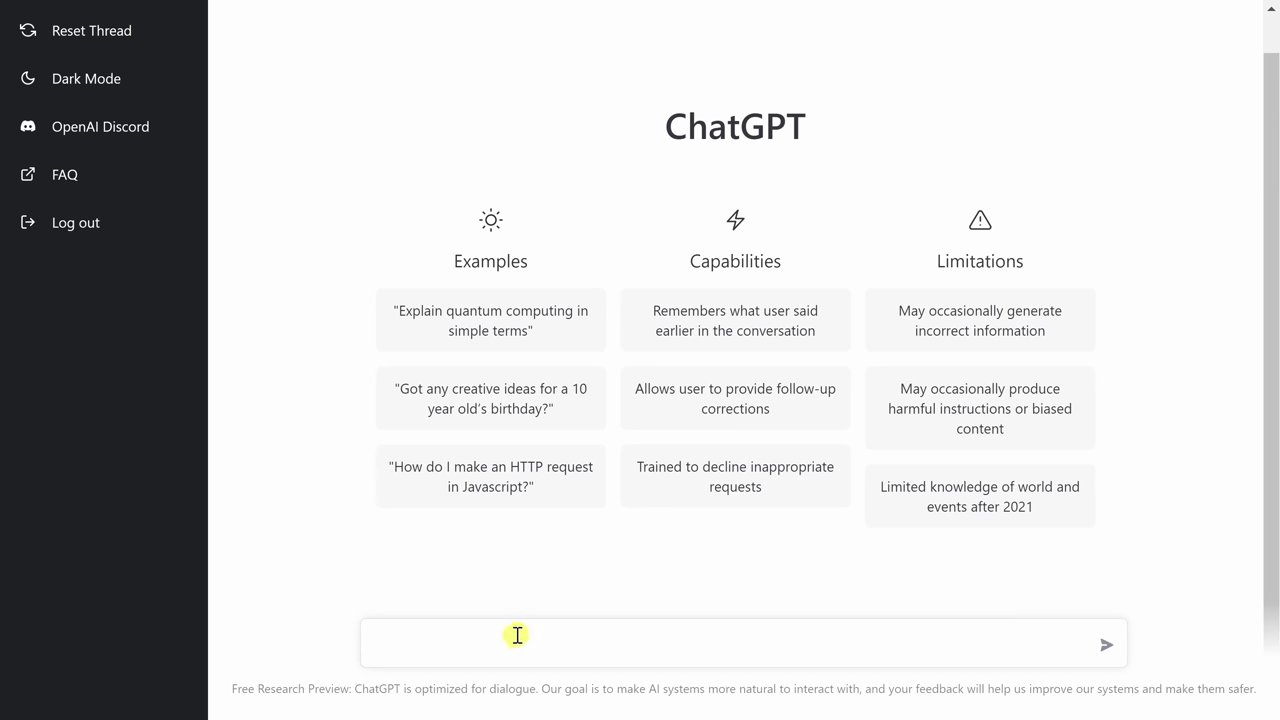
pyautogui.write('What are good topics for YouTube videos?')
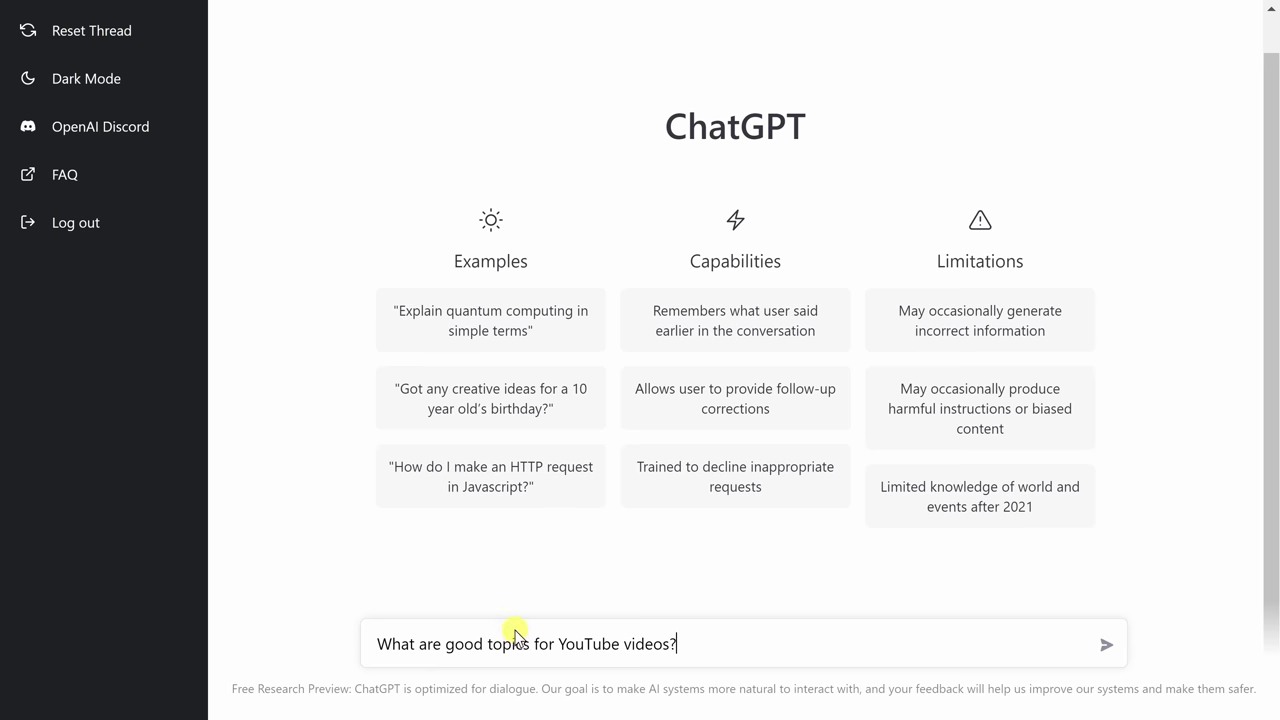
pyautogui.click(1107, 648)
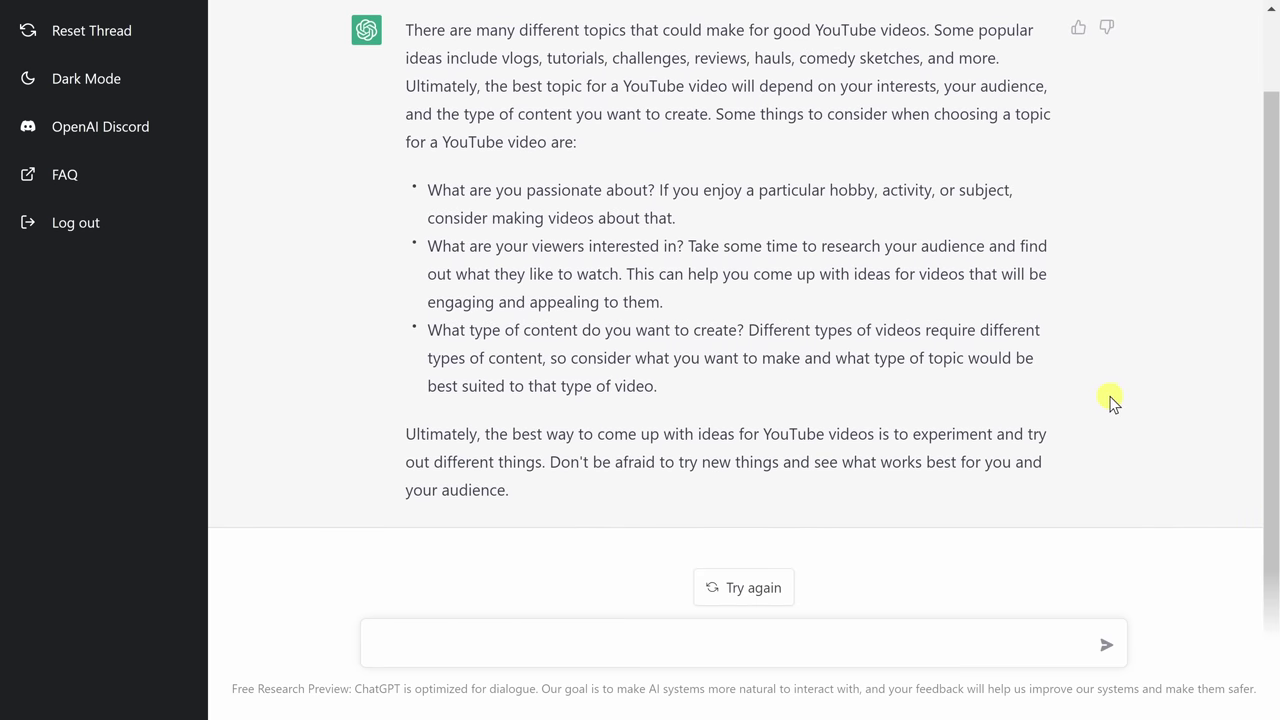
pyautogui.scroll(1, 1090, 393)
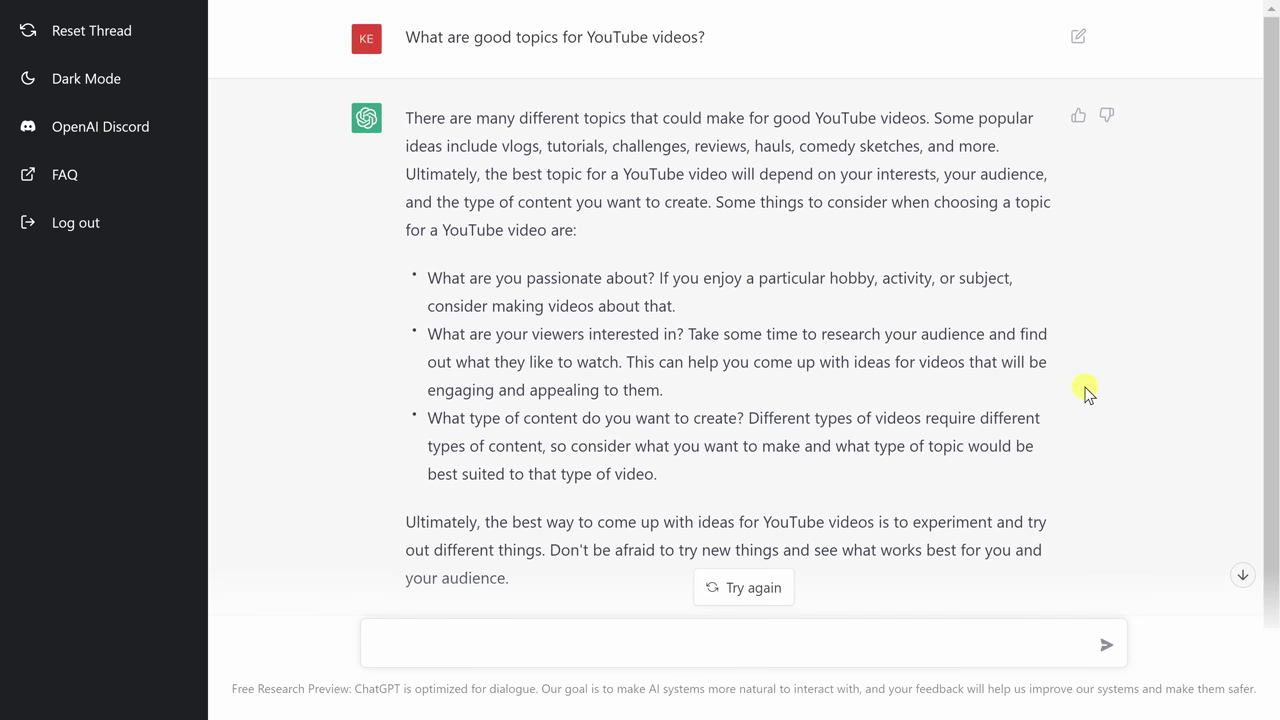
pyautogui.scroll(-1, 884, 336)
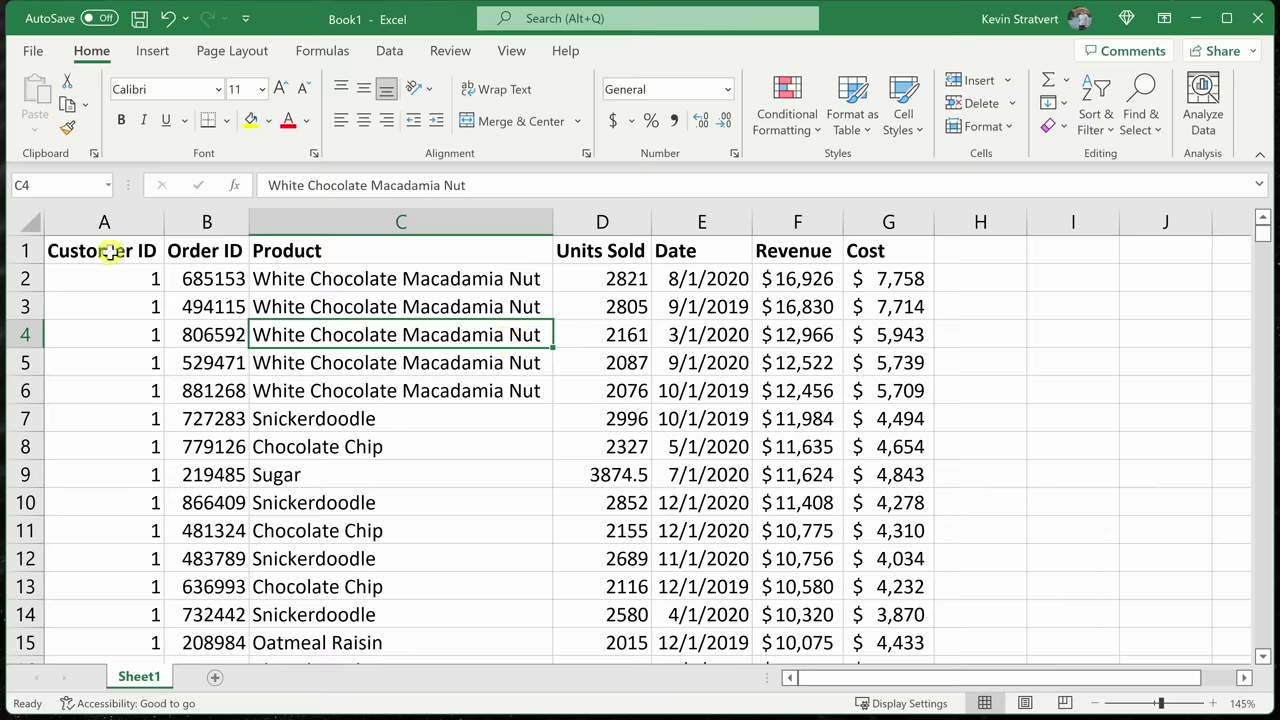
pyautogui.moveTo(109, 250); pyautogui.dragTo(885, 585)
pyautogui.click(771, 446)
pyautogui.scroll(-3, 664, 408)
pyautogui.scroll(-3, 664, 408)
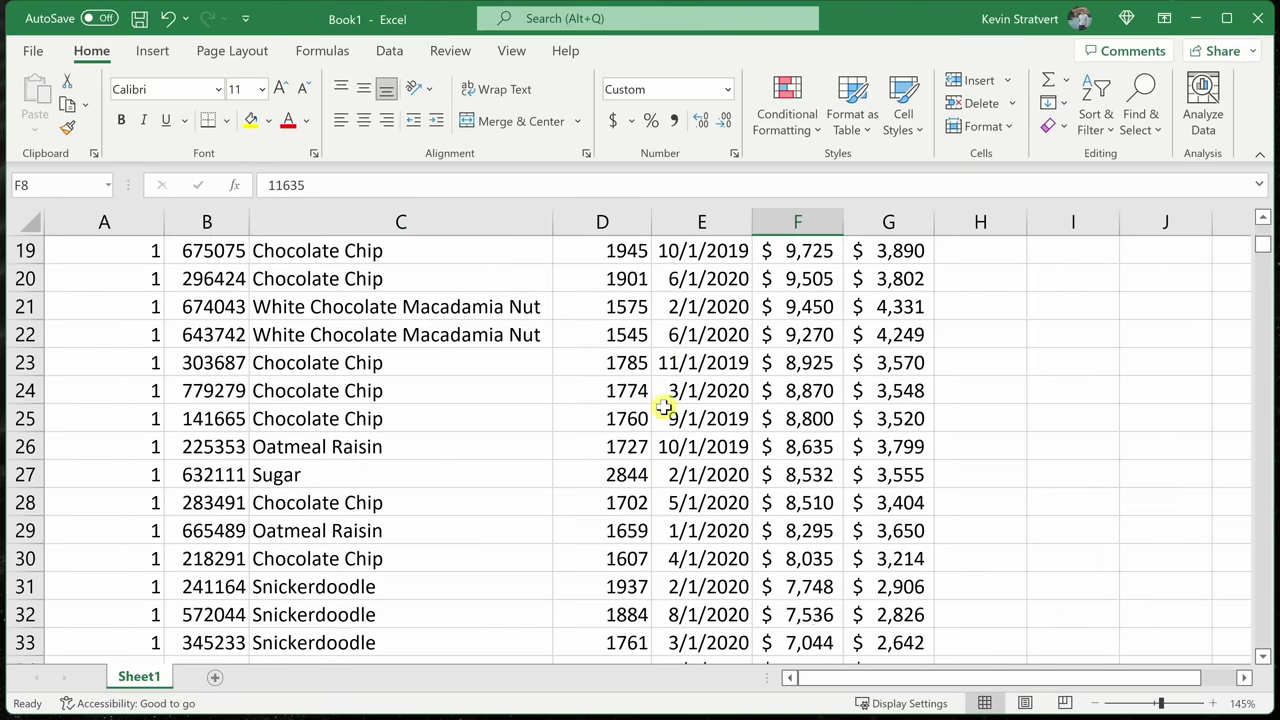
pyautogui.scroll(6, 666, 408)
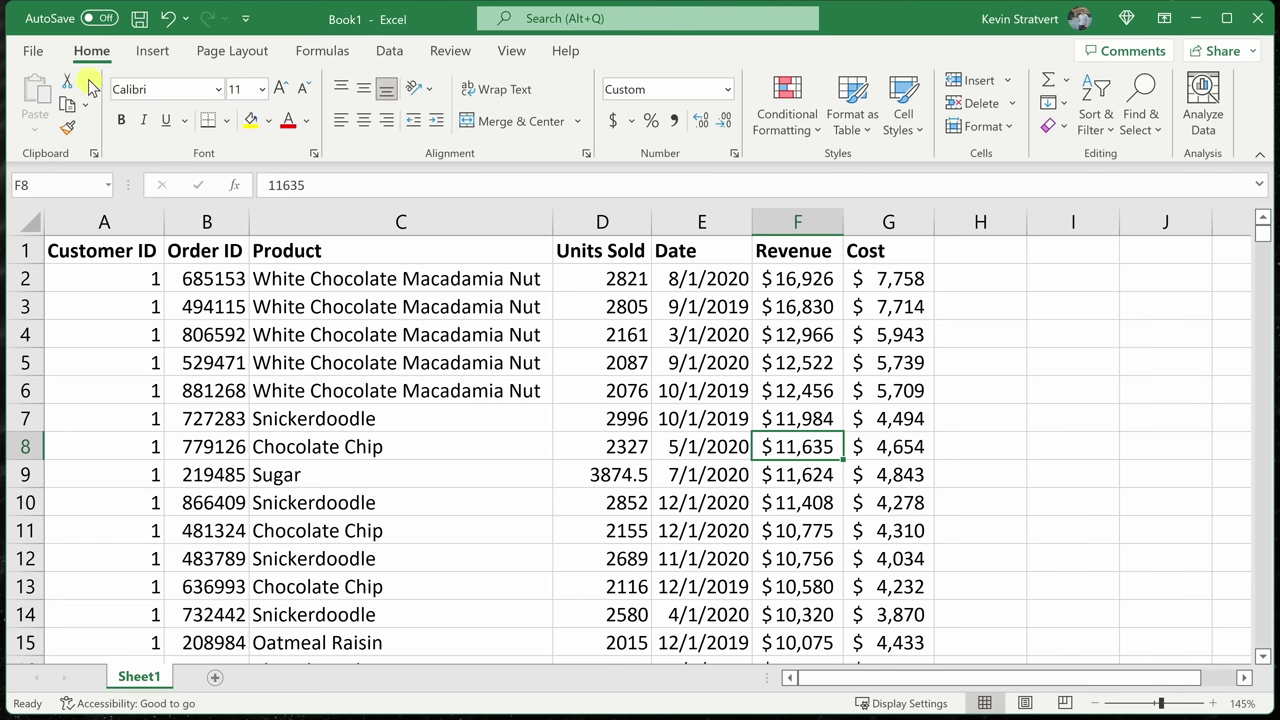
# Step: Ask Analyze Data 'what was the total revenue' to get $4,690,251, then clear the question
pyautogui.click(1204, 108)
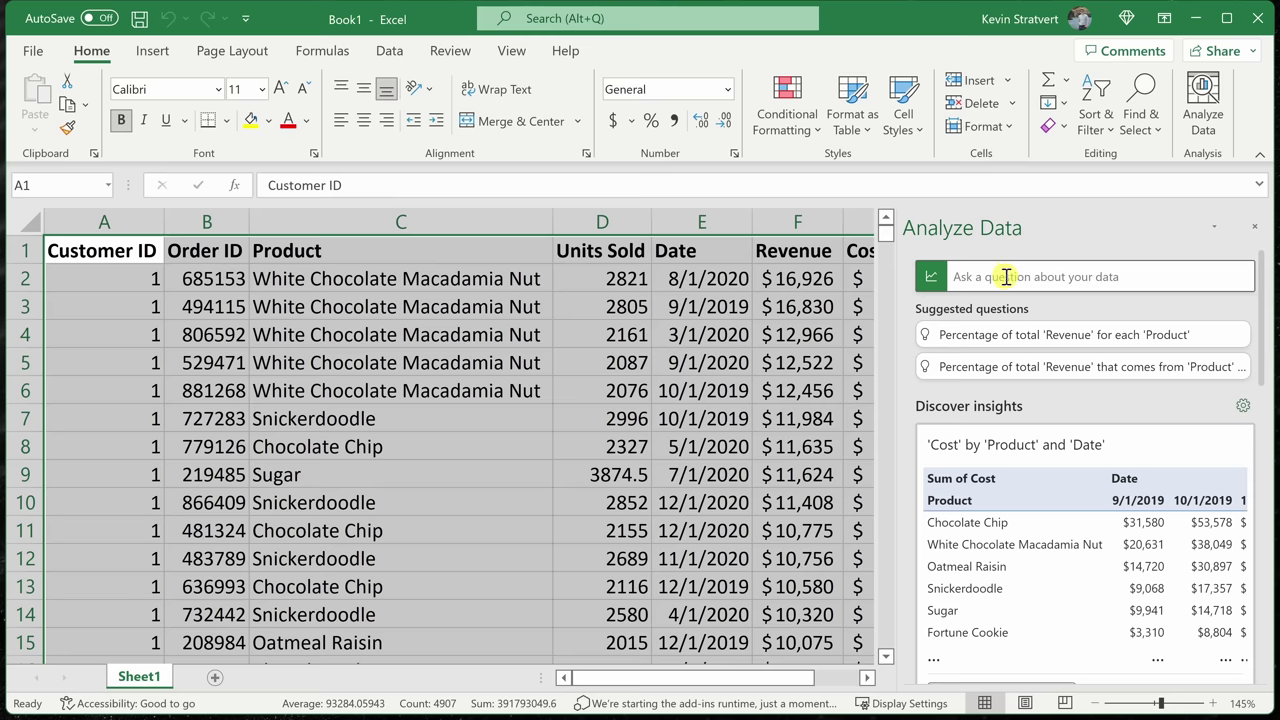
pyautogui.click(1006, 278)
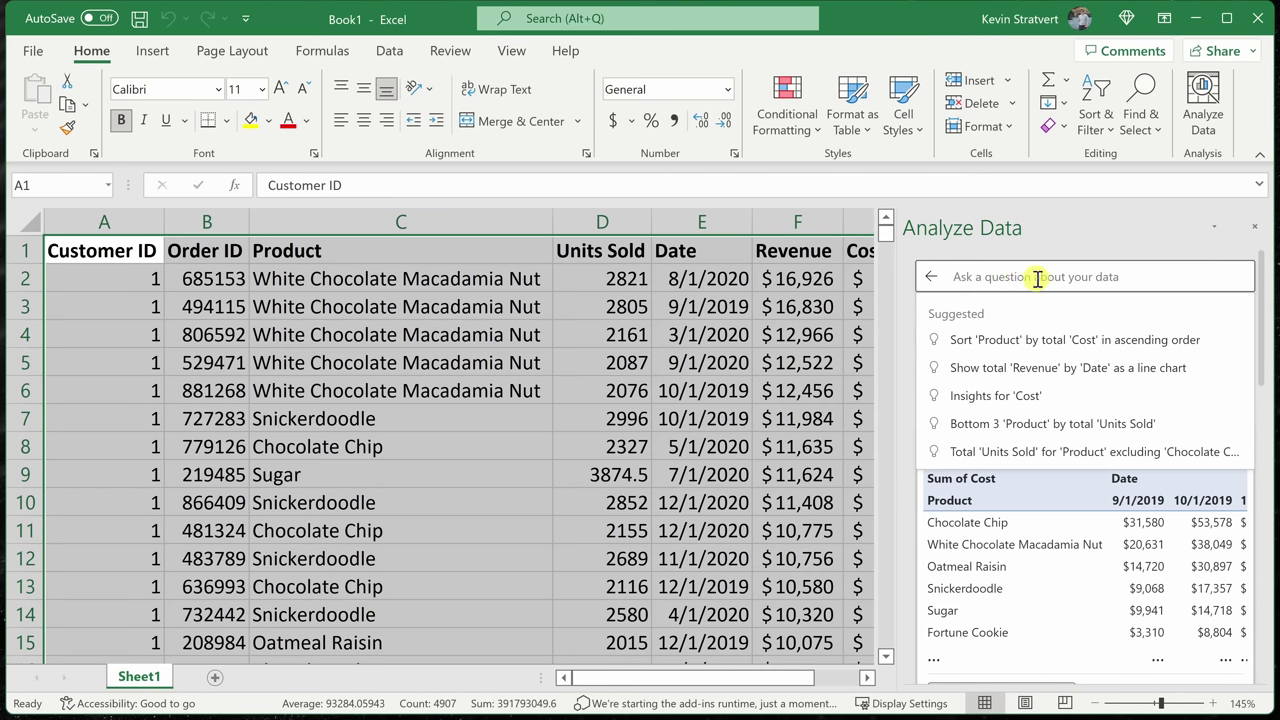
pyautogui.write('what')
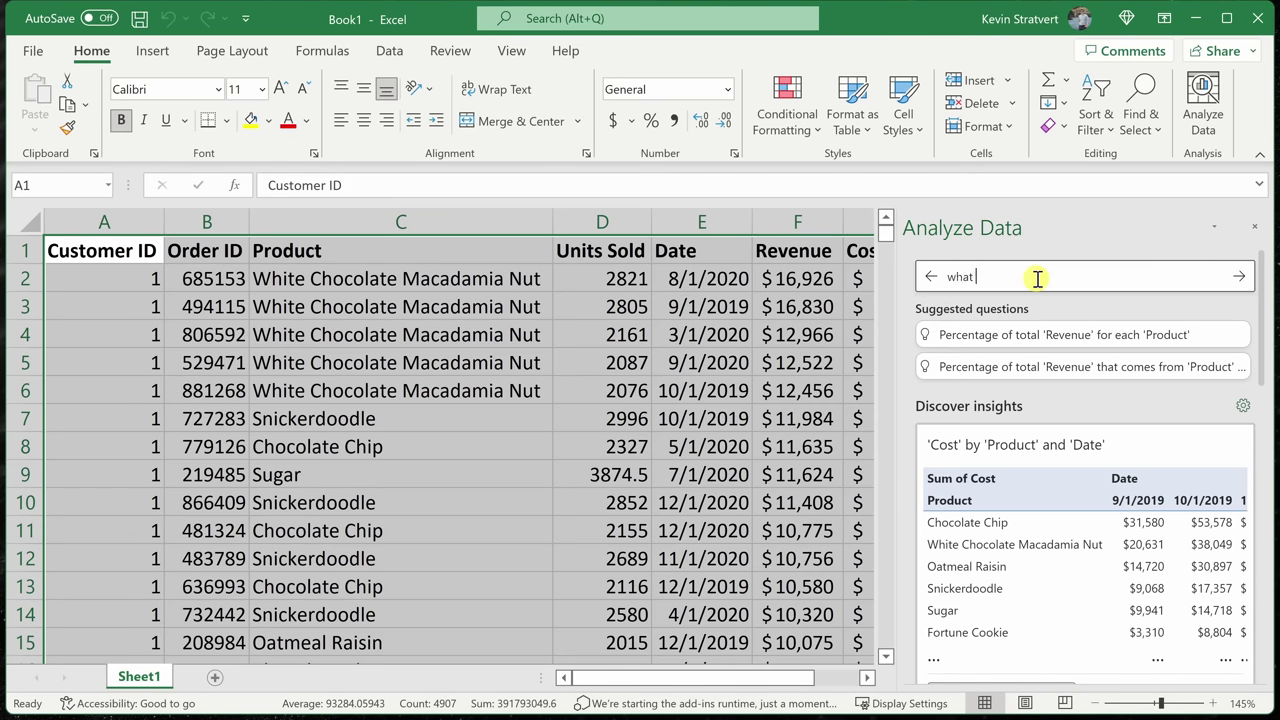
pyautogui.write(' was the total revenue')
pyautogui.press('Return')
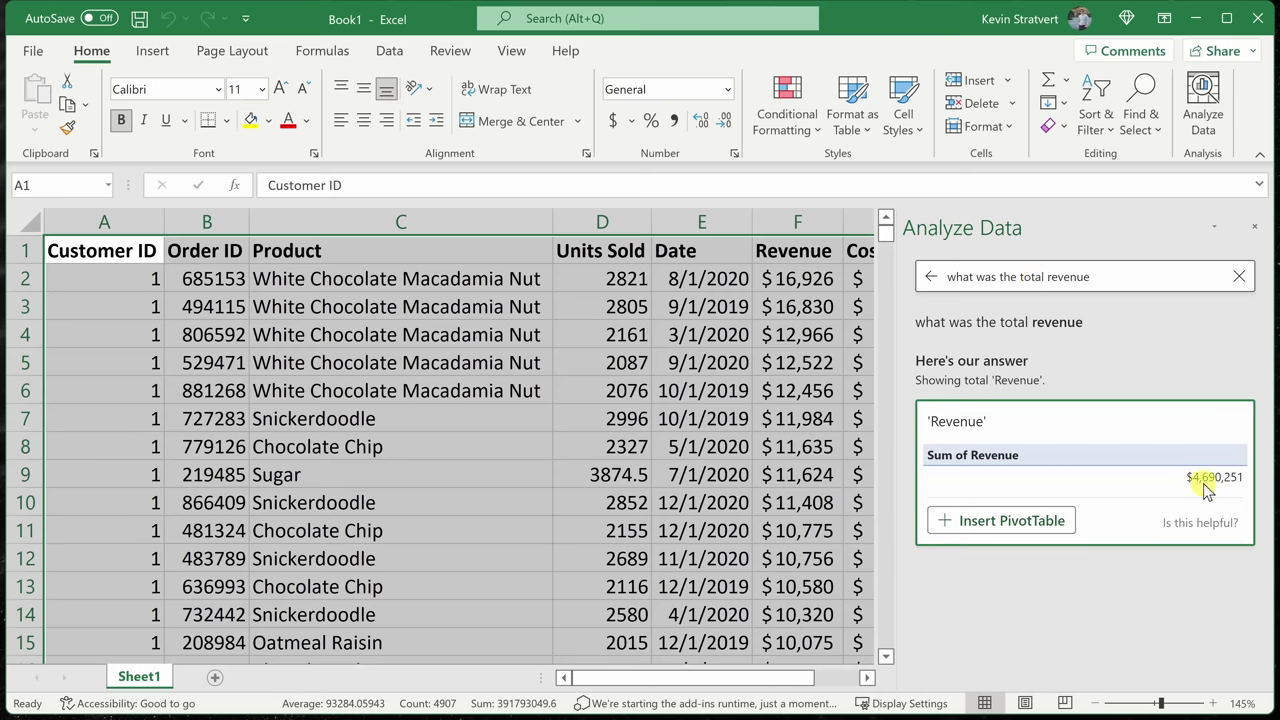
pyautogui.click(1239, 277)
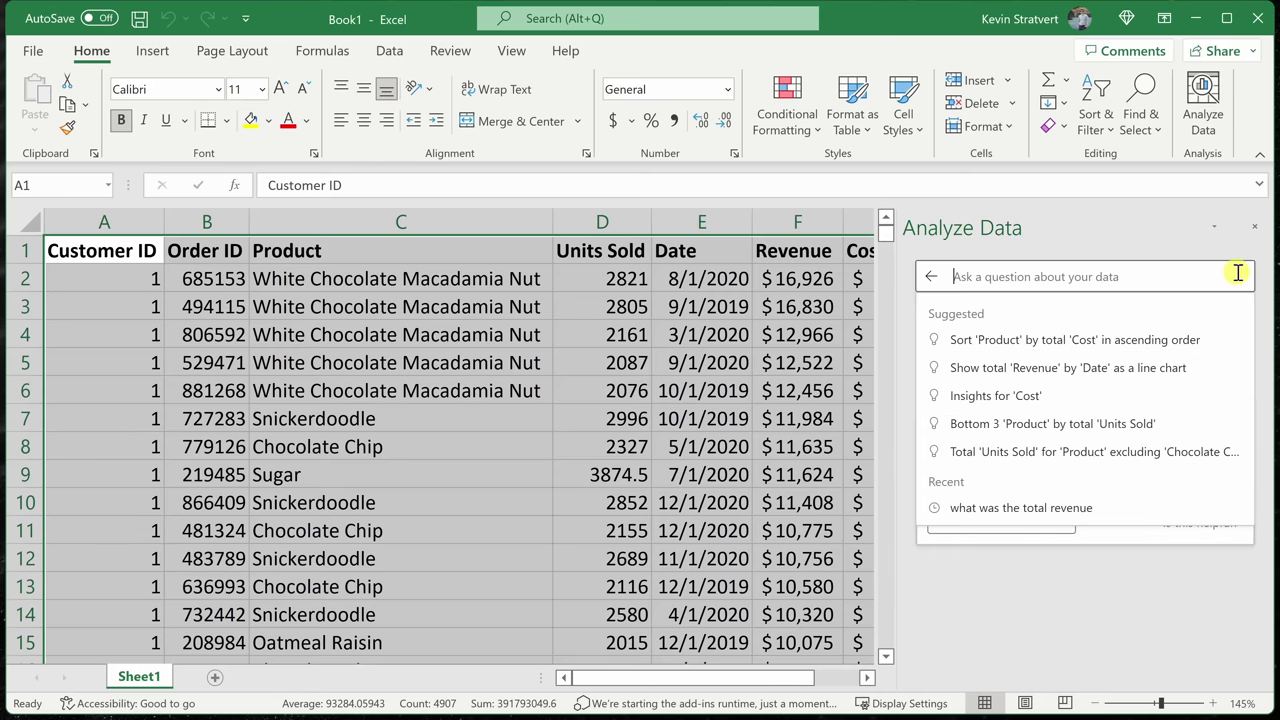
# Step: Return to the insights list and show all 18 results, including the Units Sold and Cost correlation chart
pyautogui.click(930, 280)
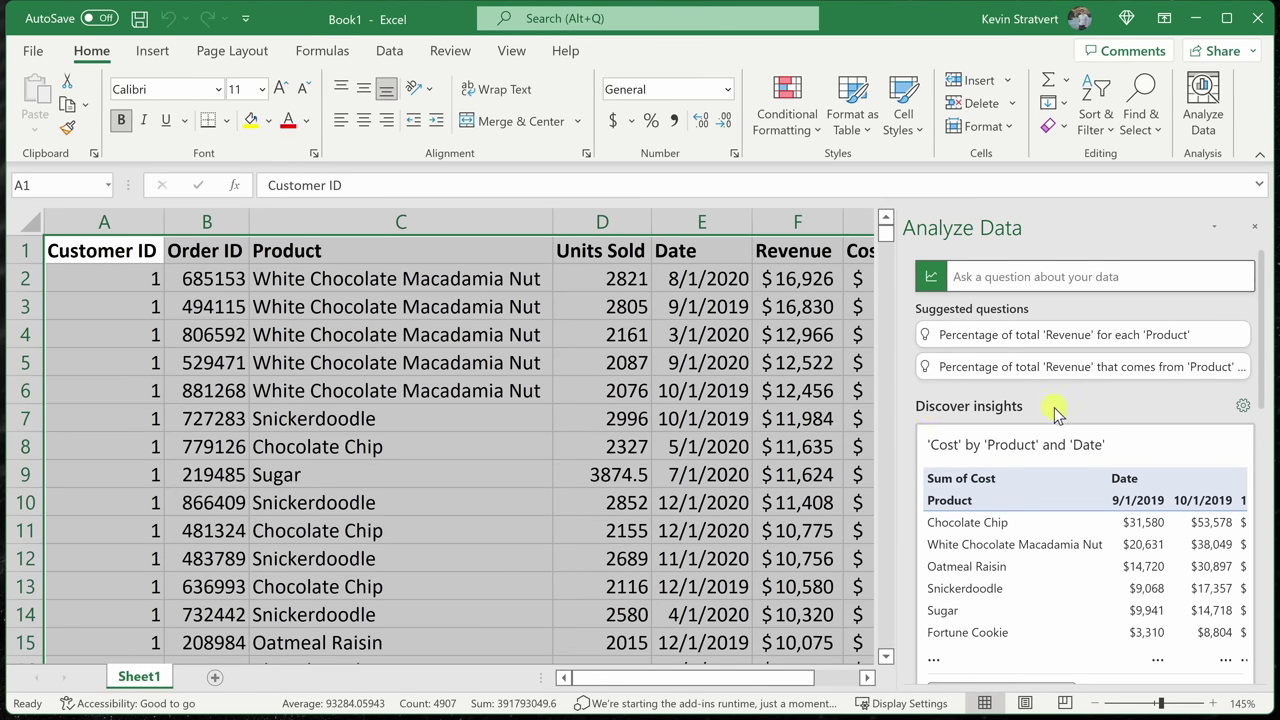
pyautogui.scroll(-5, 1070, 405)
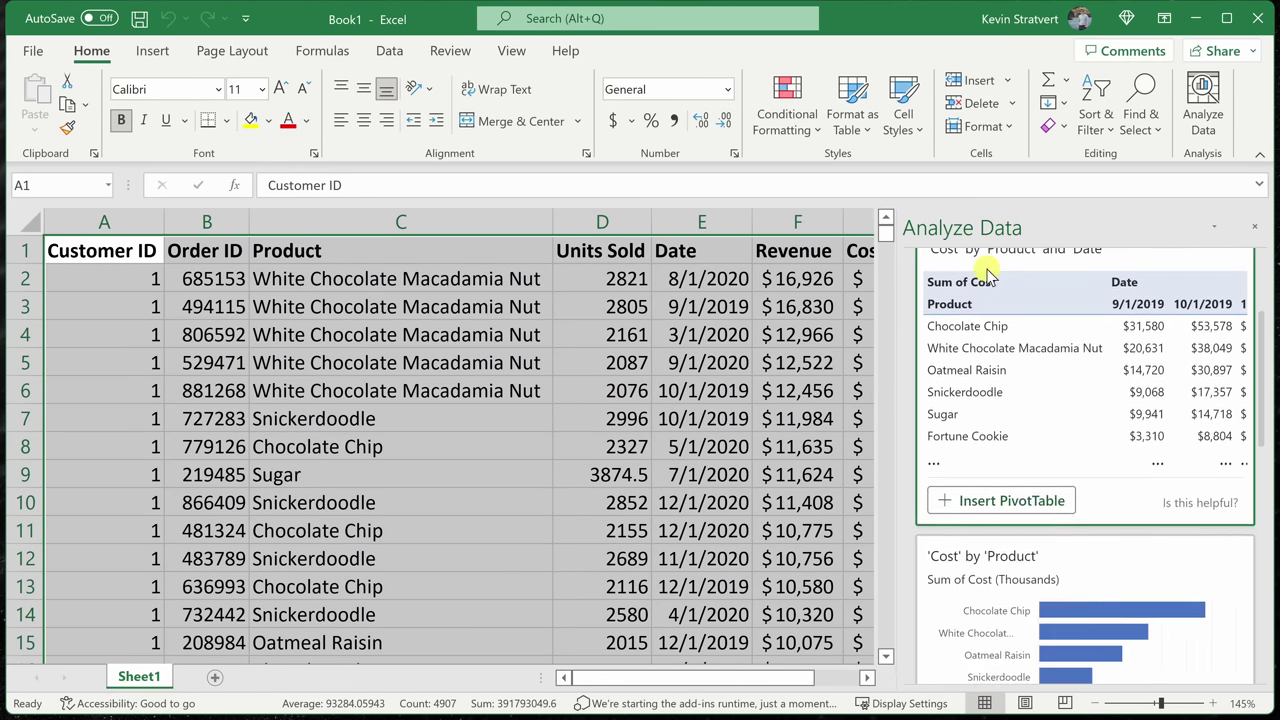
pyautogui.scroll(-7, 1020, 290)
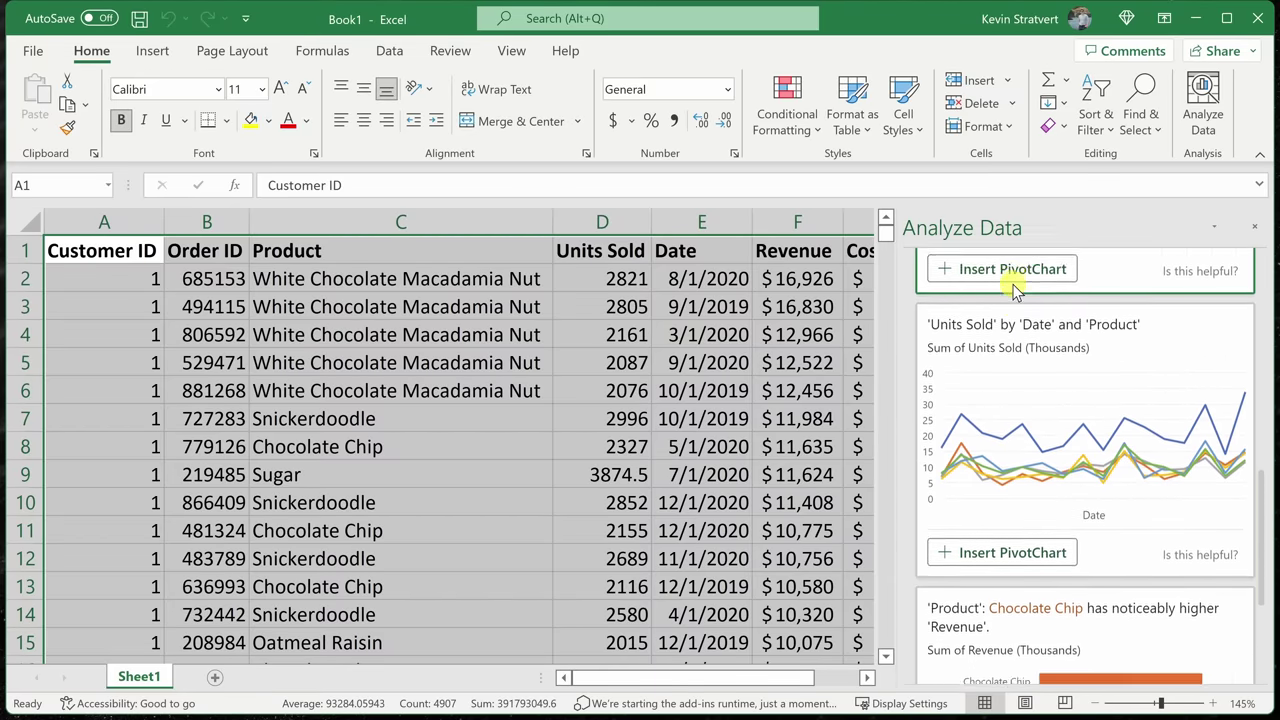
pyautogui.scroll(-1, 1014, 290)
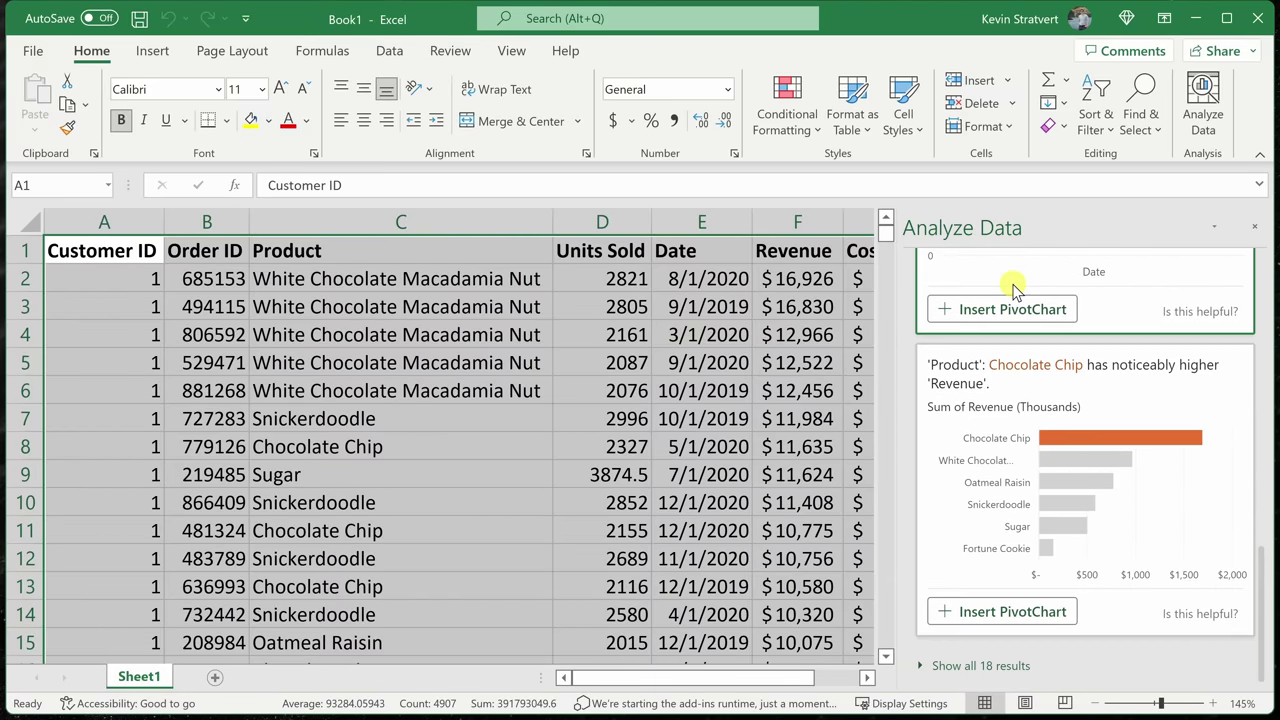
pyautogui.click(968, 666)
pyautogui.scroll(-3, 1100, 520)
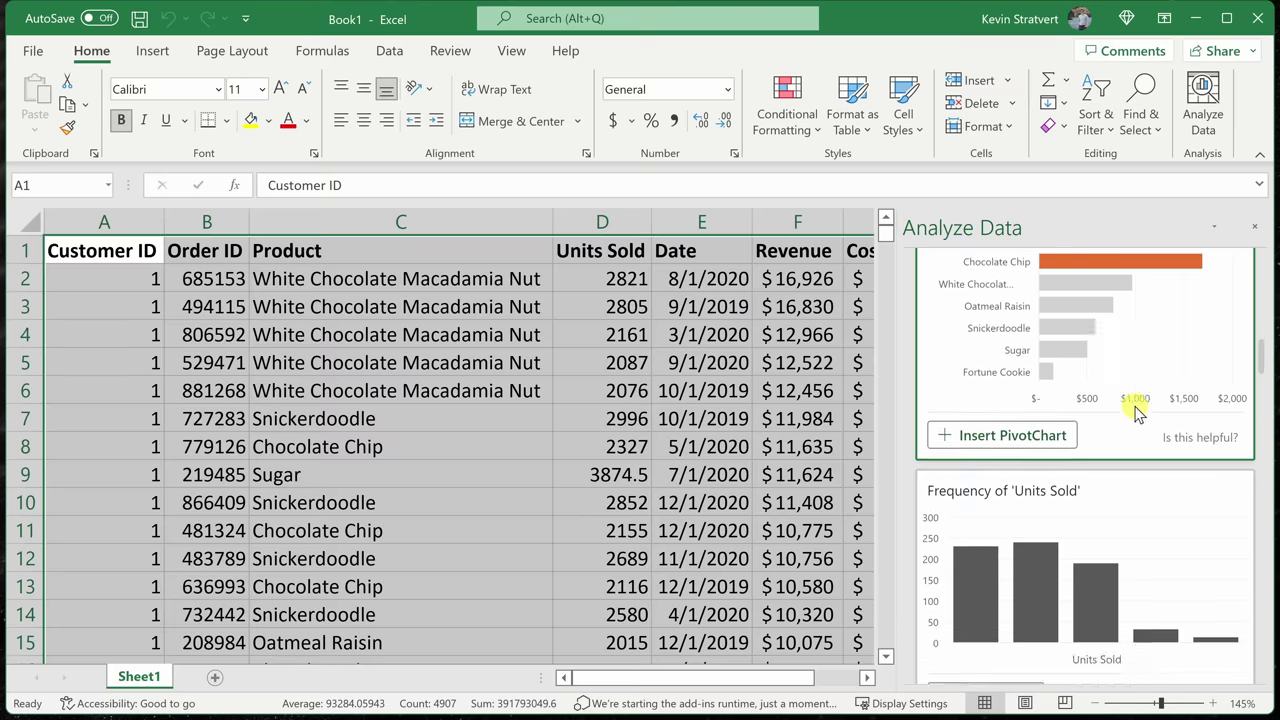
pyautogui.scroll(-5, 1147, 432)
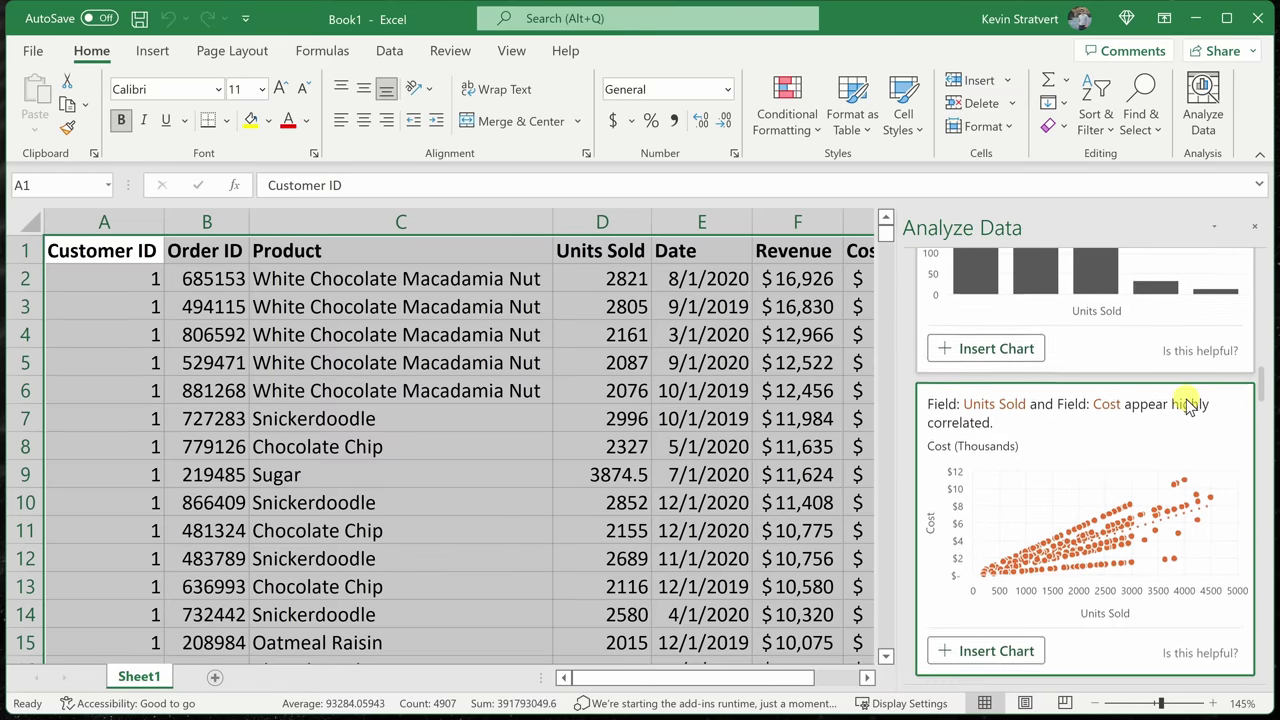
pyautogui.scroll(-5, 1185, 404)
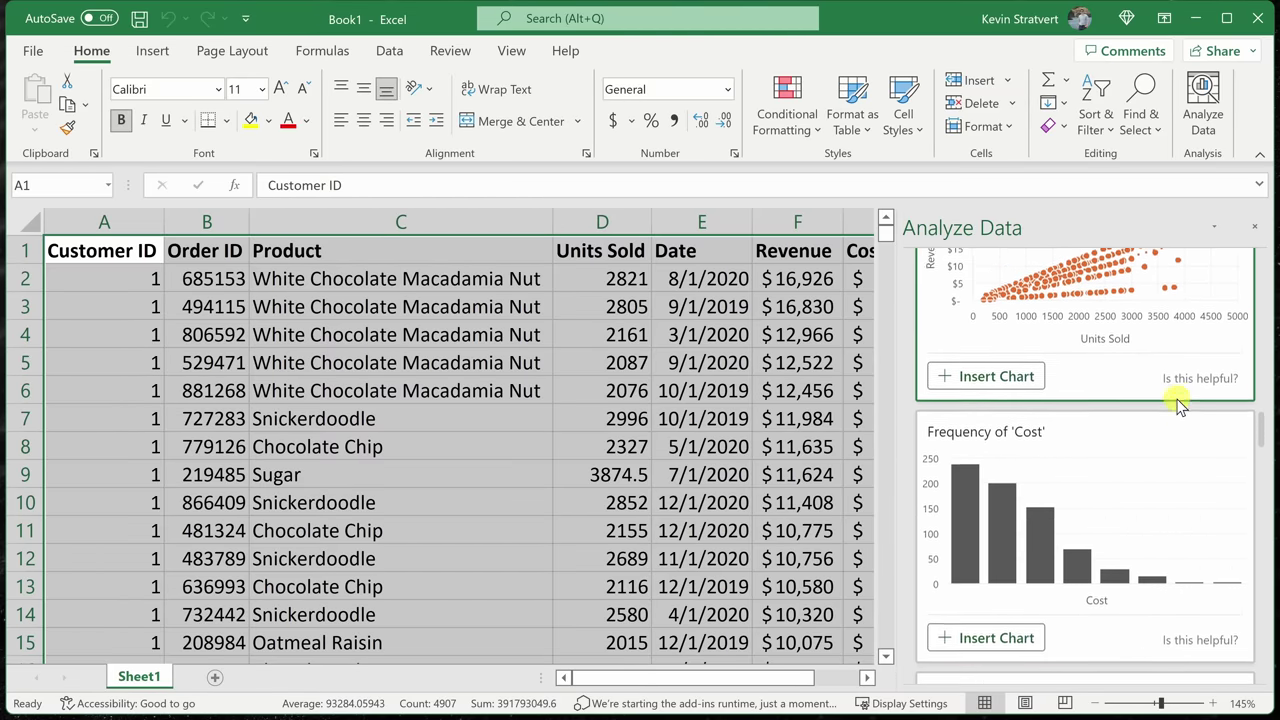
pyautogui.scroll(-5, 1180, 404)
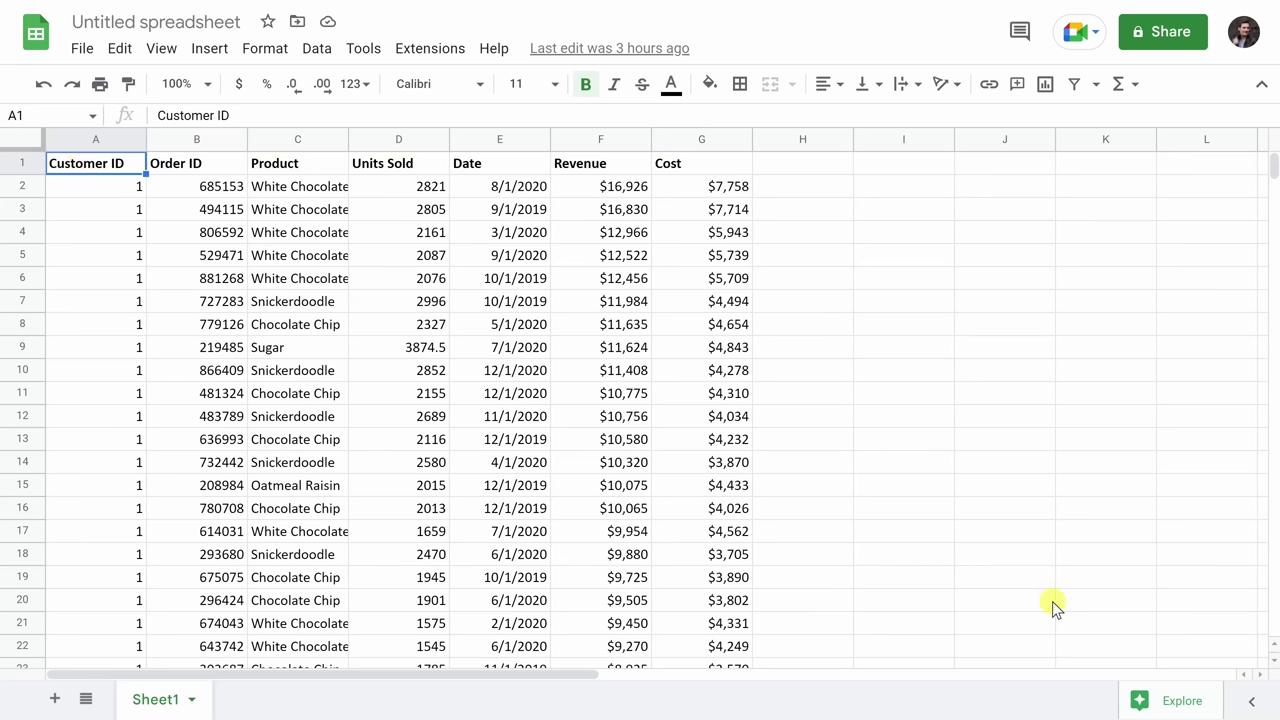
# Step: Open Explore for the cookie sales table and browse its answers, formatting, pivot table and charts
pyautogui.click(1172, 707)
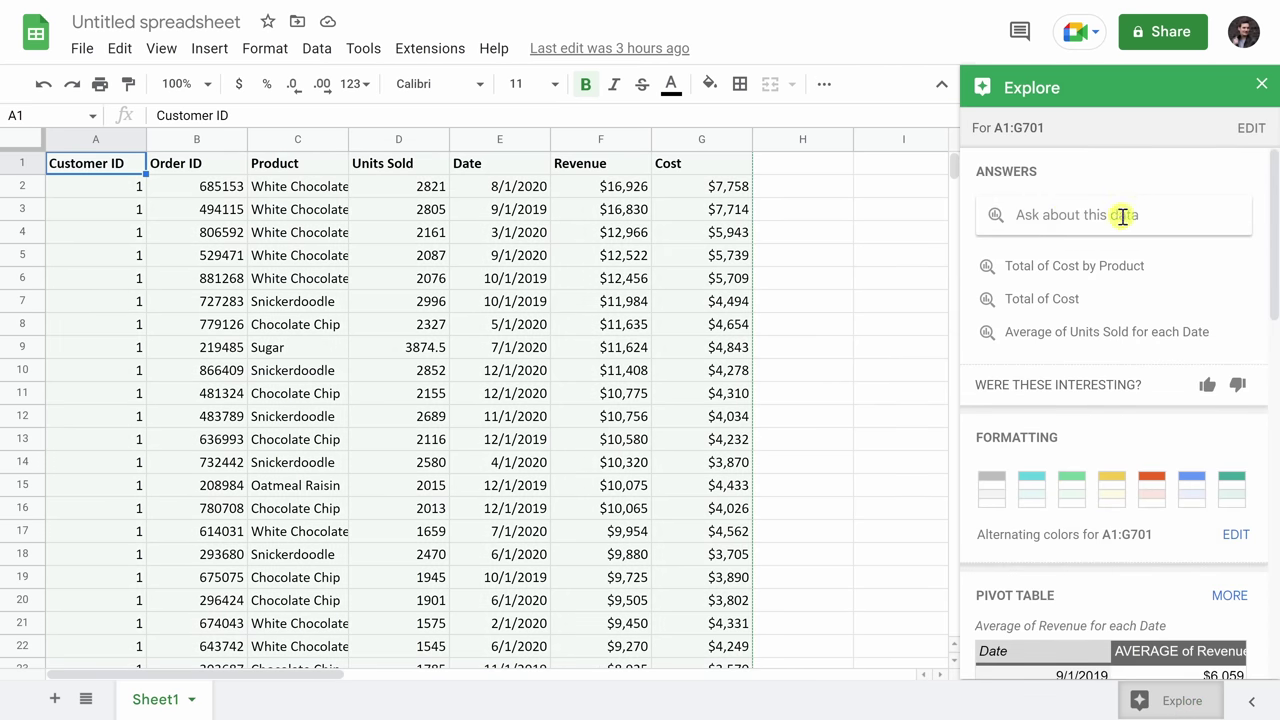
pyautogui.scroll(-10, 1122, 216)
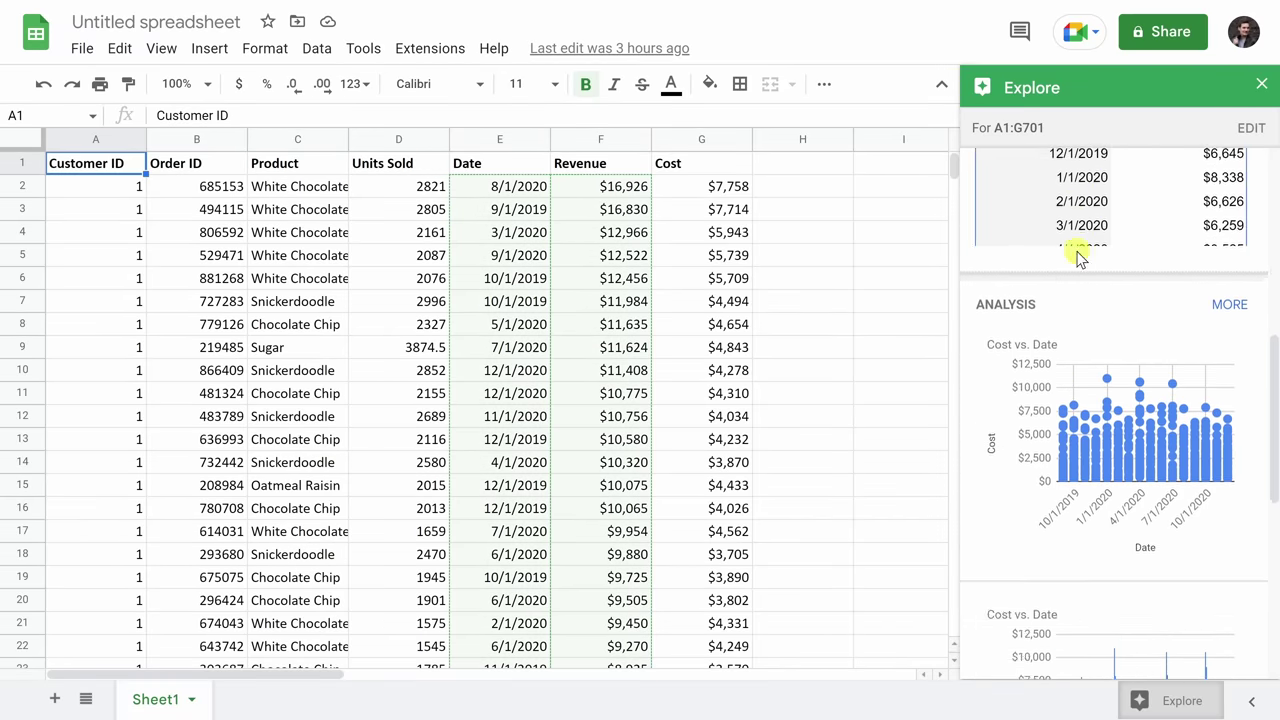
pyautogui.scroll(-6, 1078, 258)
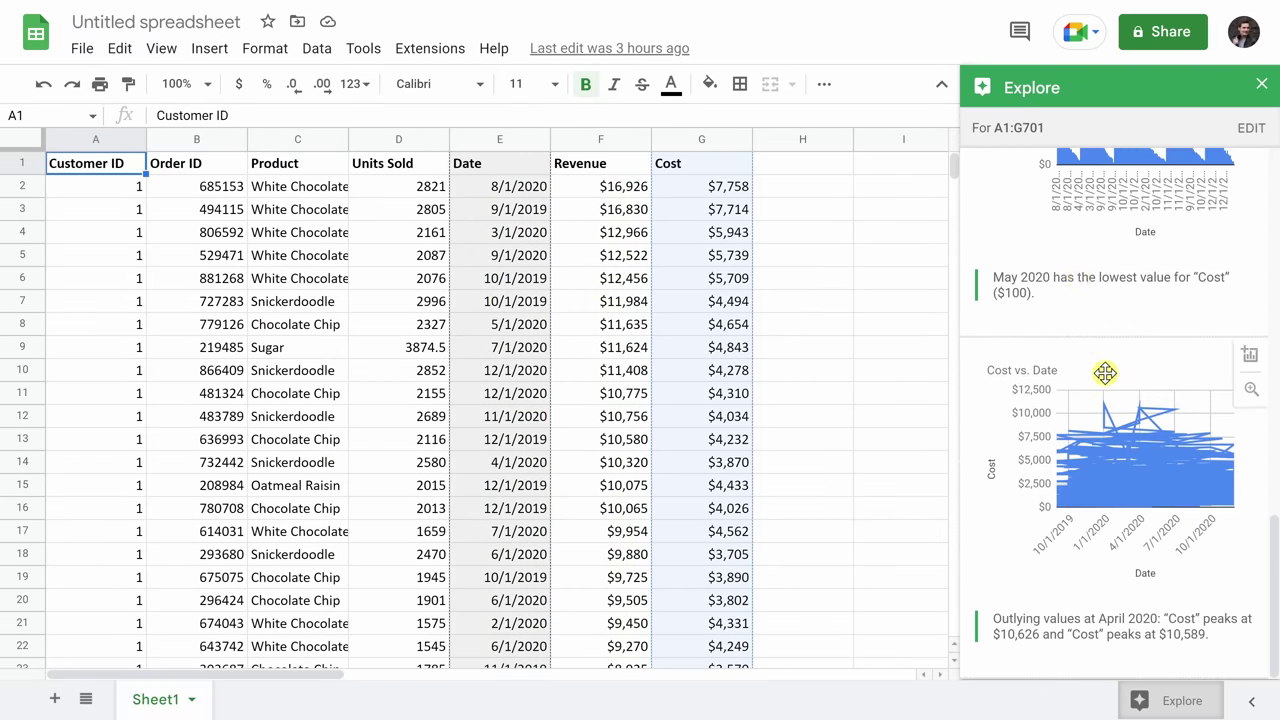
pyautogui.scroll(15, 1105, 373)
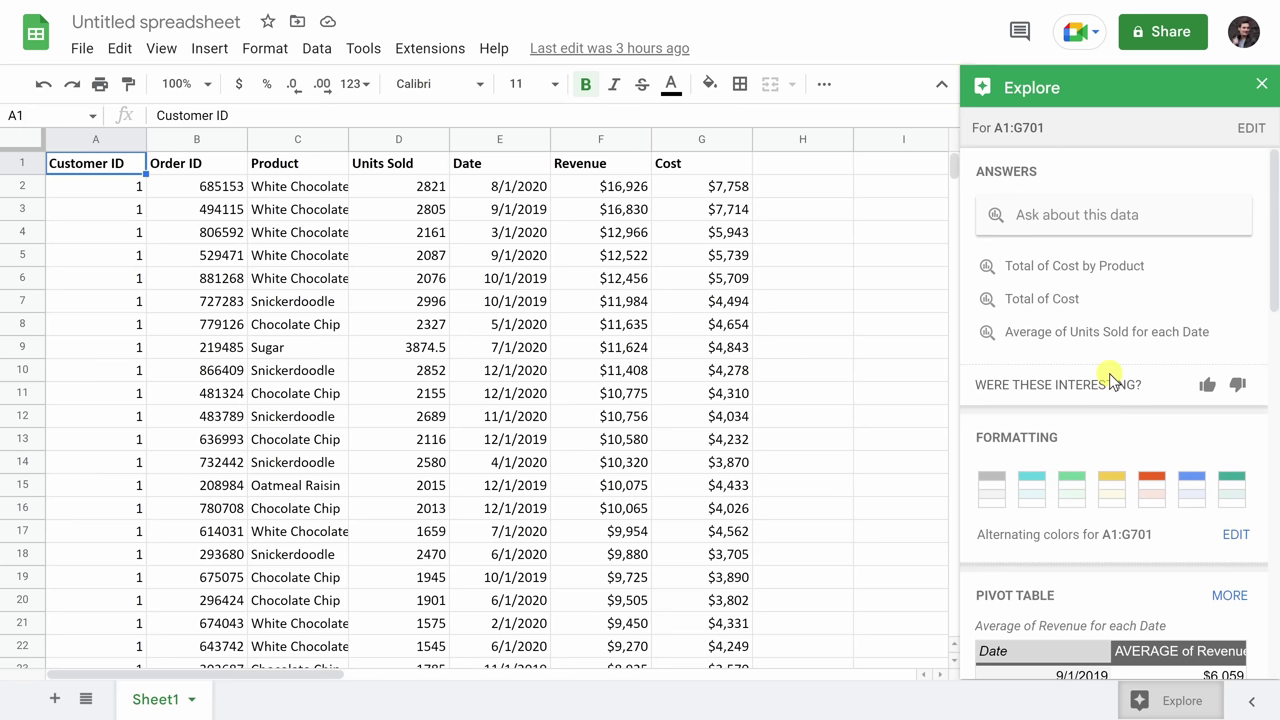